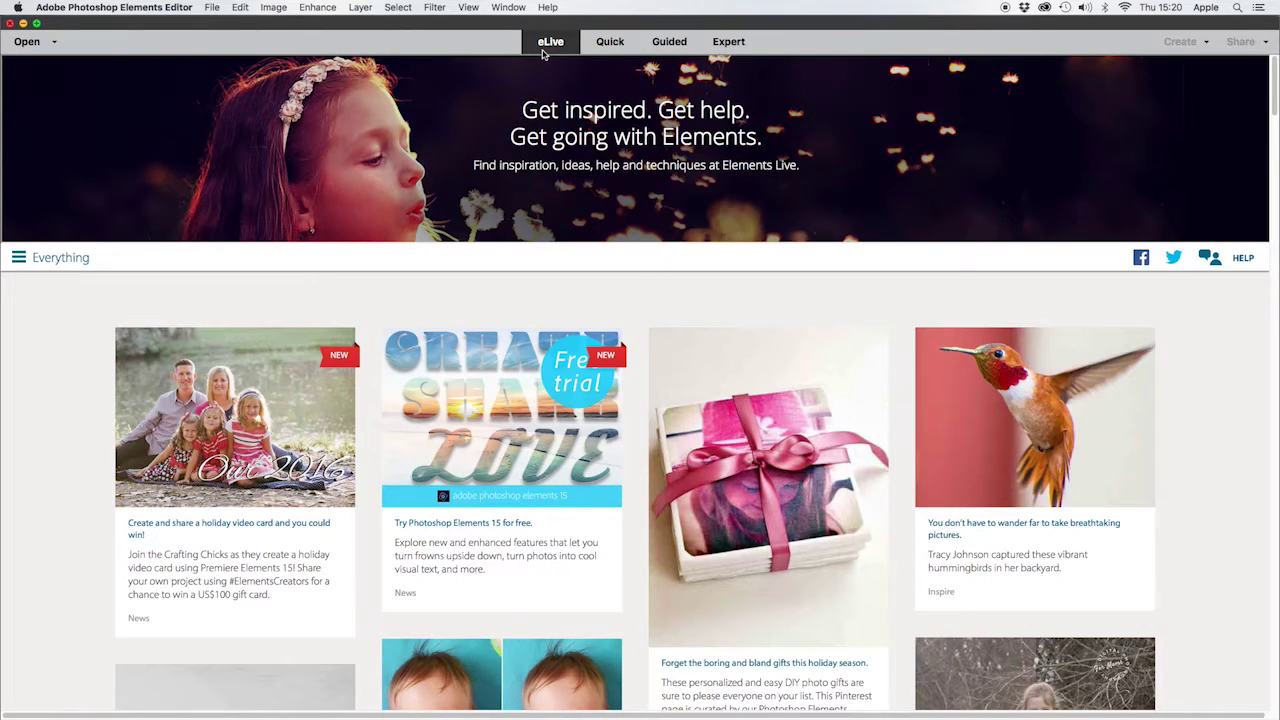
Scroll down and back up through the eLive inspiration feed.
scroll(607, 228, "down", 10)
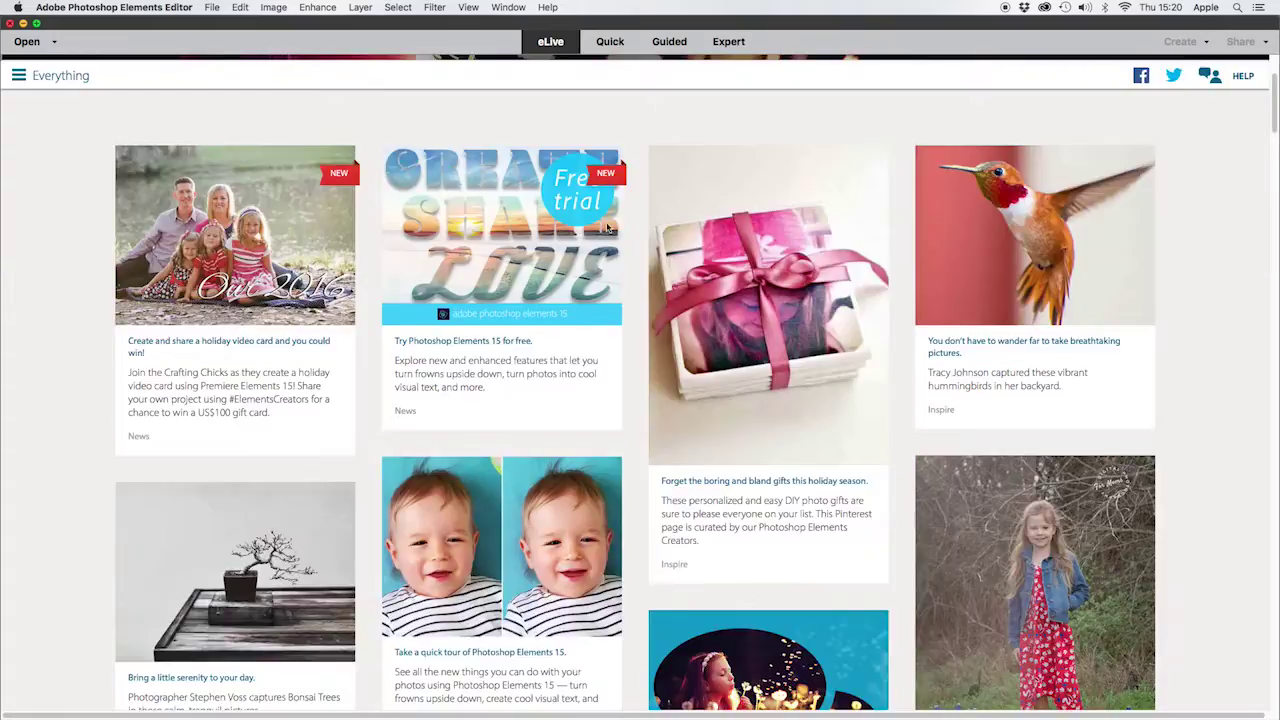
scroll(607, 228, "down", 5)
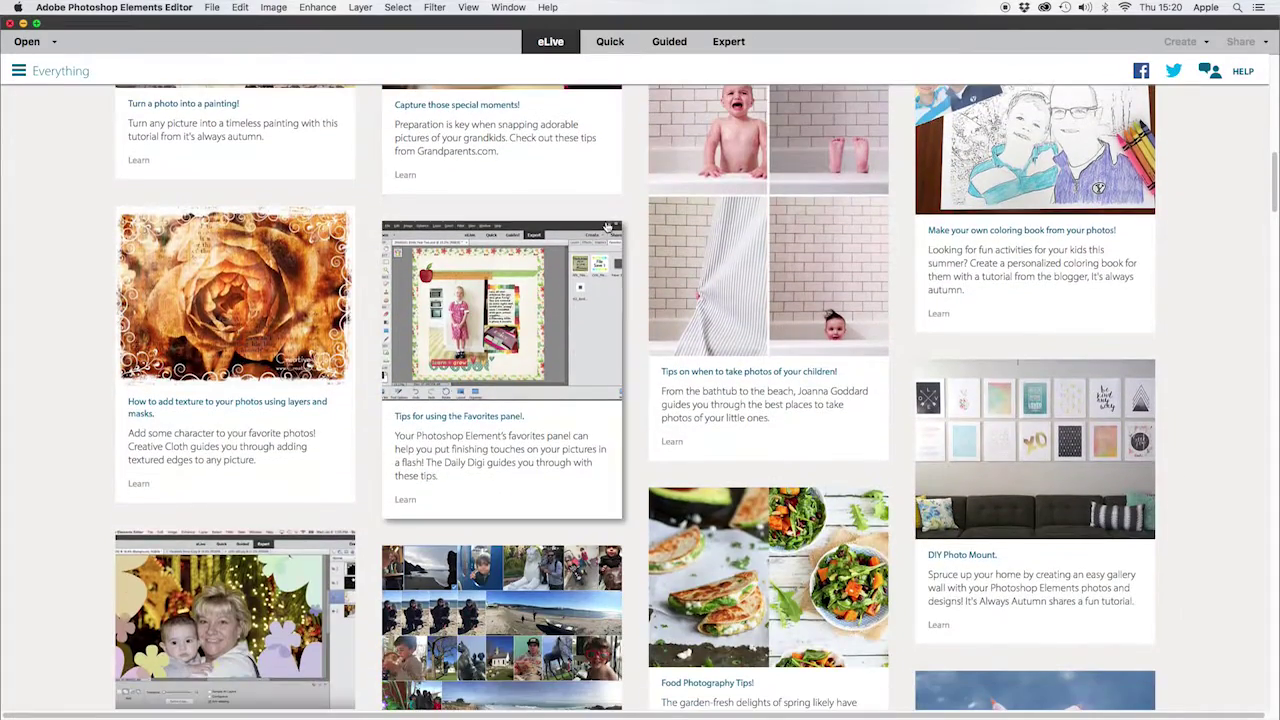
scroll(607, 228, "up", 15)
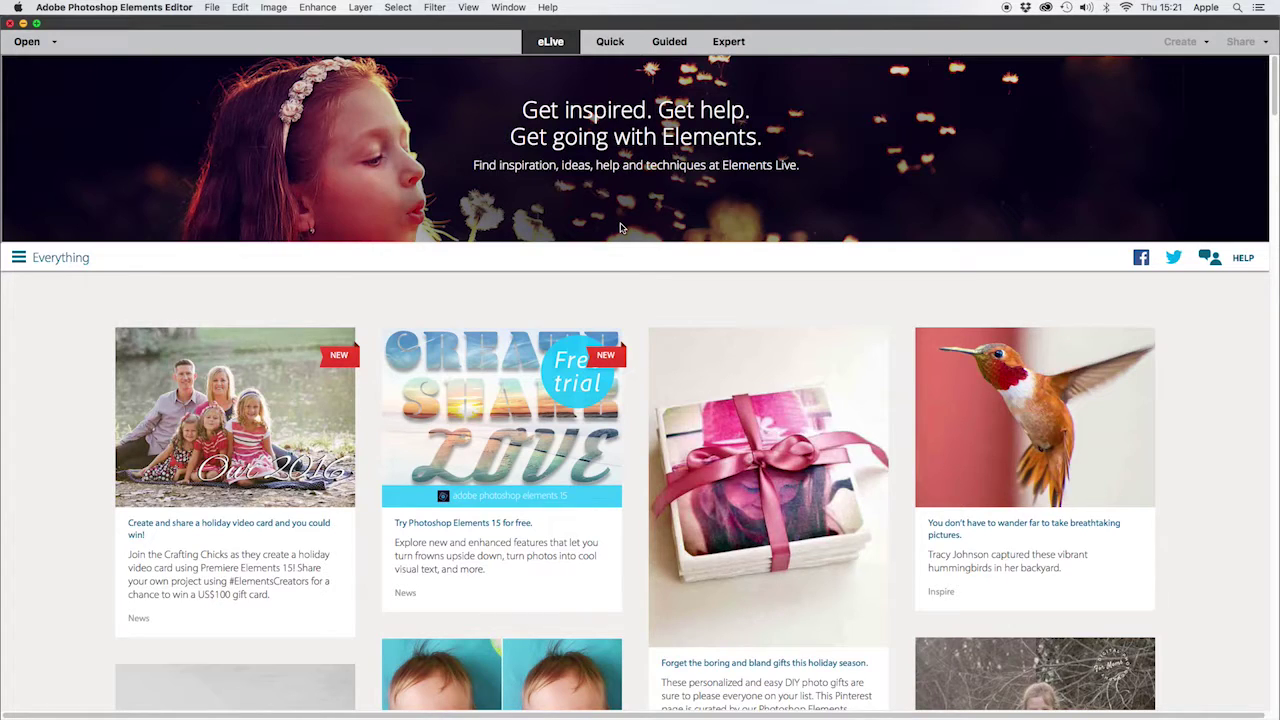
Switch to the Quick workspace and open WoodView01.jpg from the CropRotate folder.
left_click(612, 43)
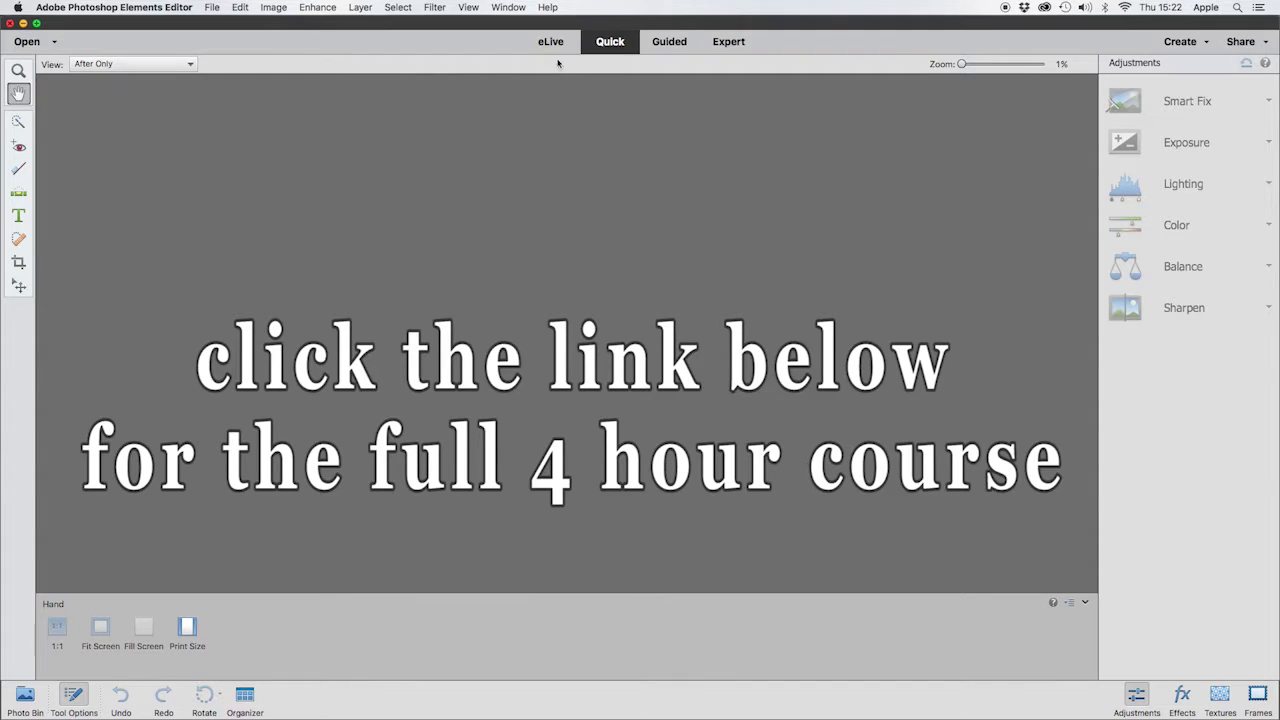
left_click(212, 8)
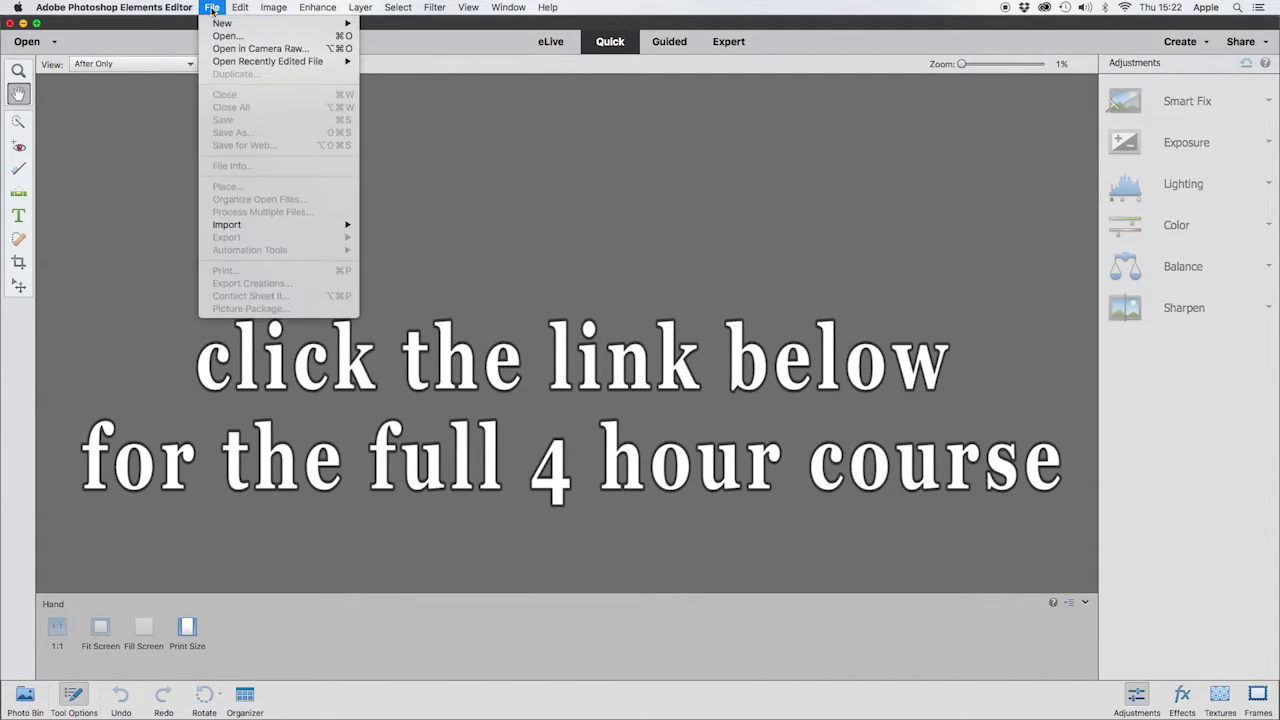
left_click(222, 35)
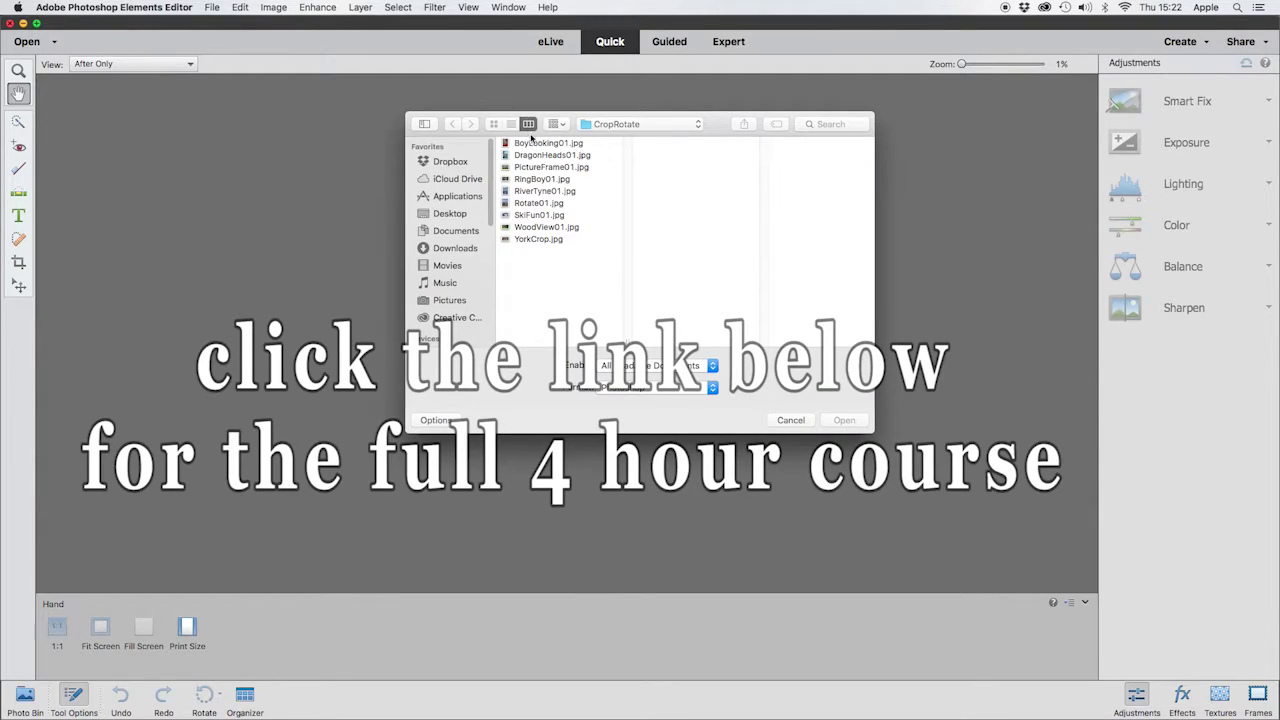
left_click(540, 228)
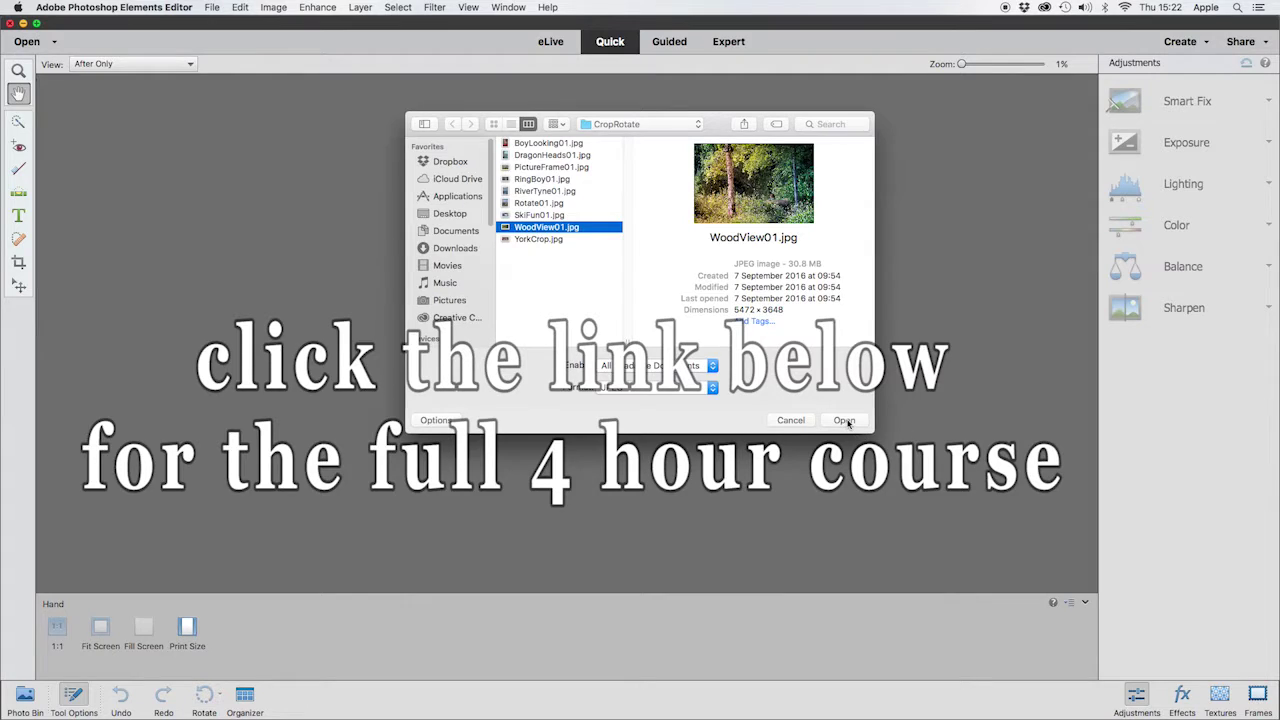
left_click(845, 420)
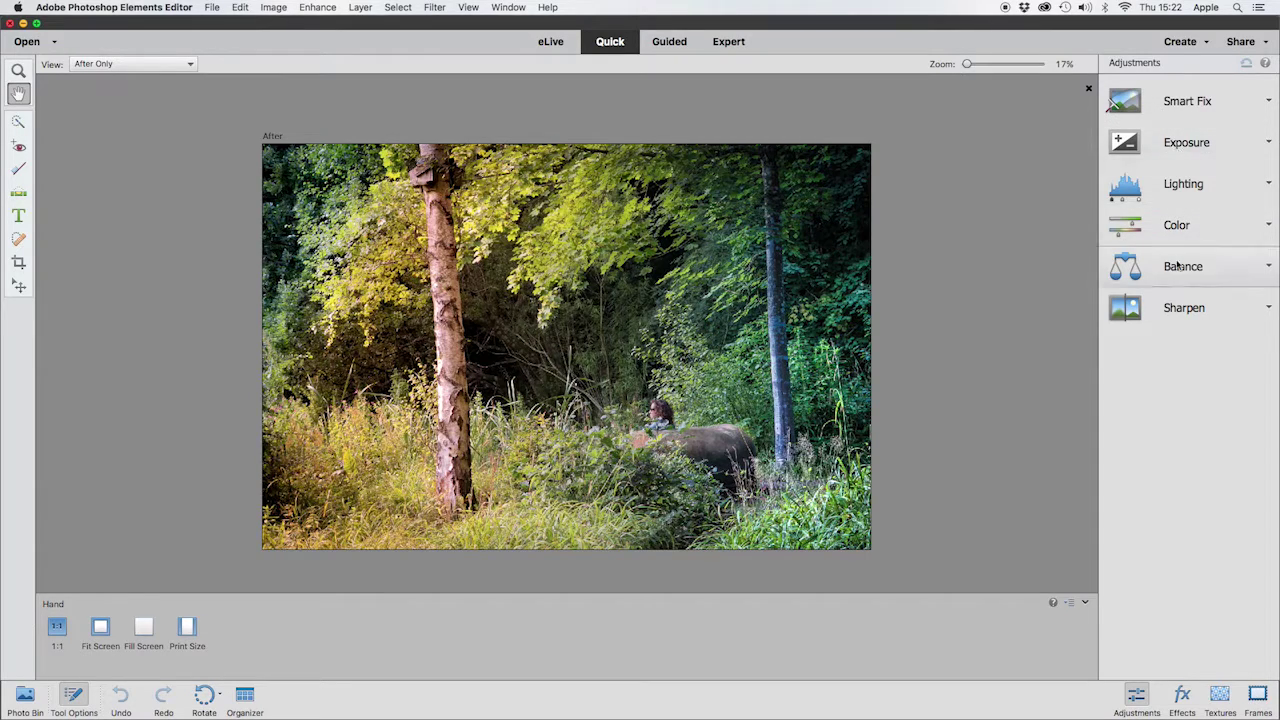
Preview Smart Fix variations at 25, 62 and 87, reset the amount to 0, then apply Auto.
left_click(1190, 101)
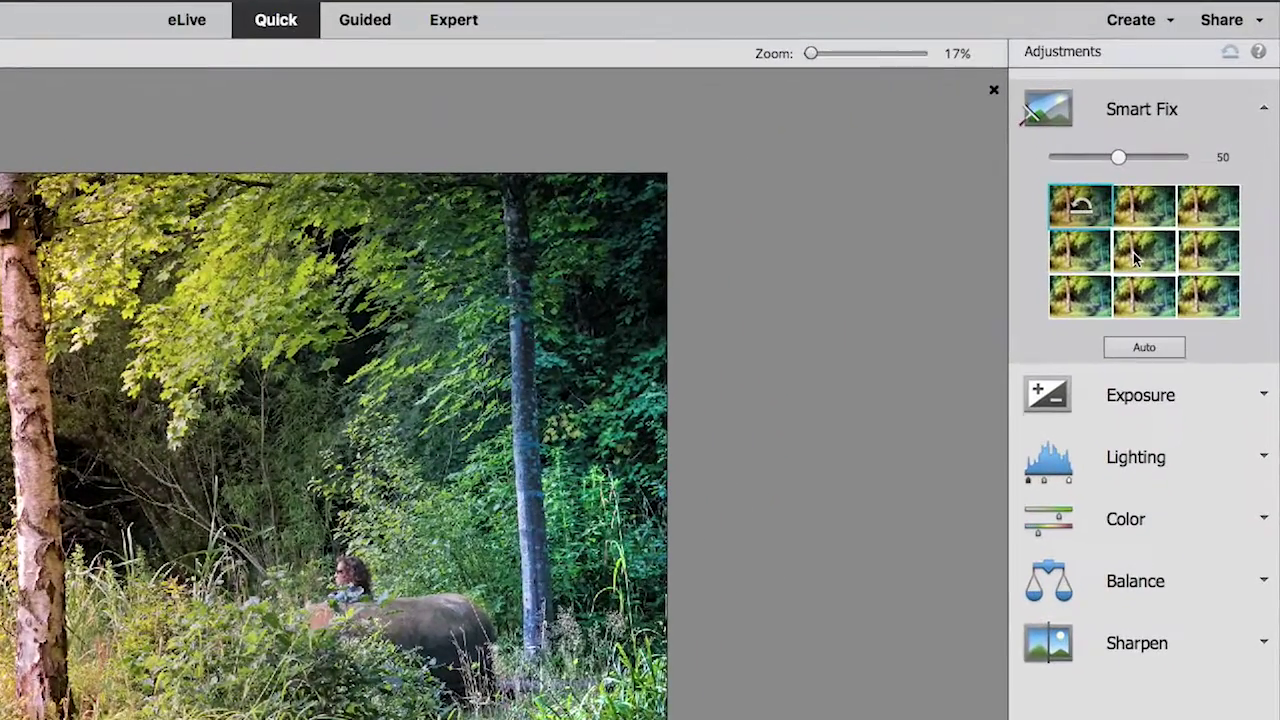
left_click(1193, 218)
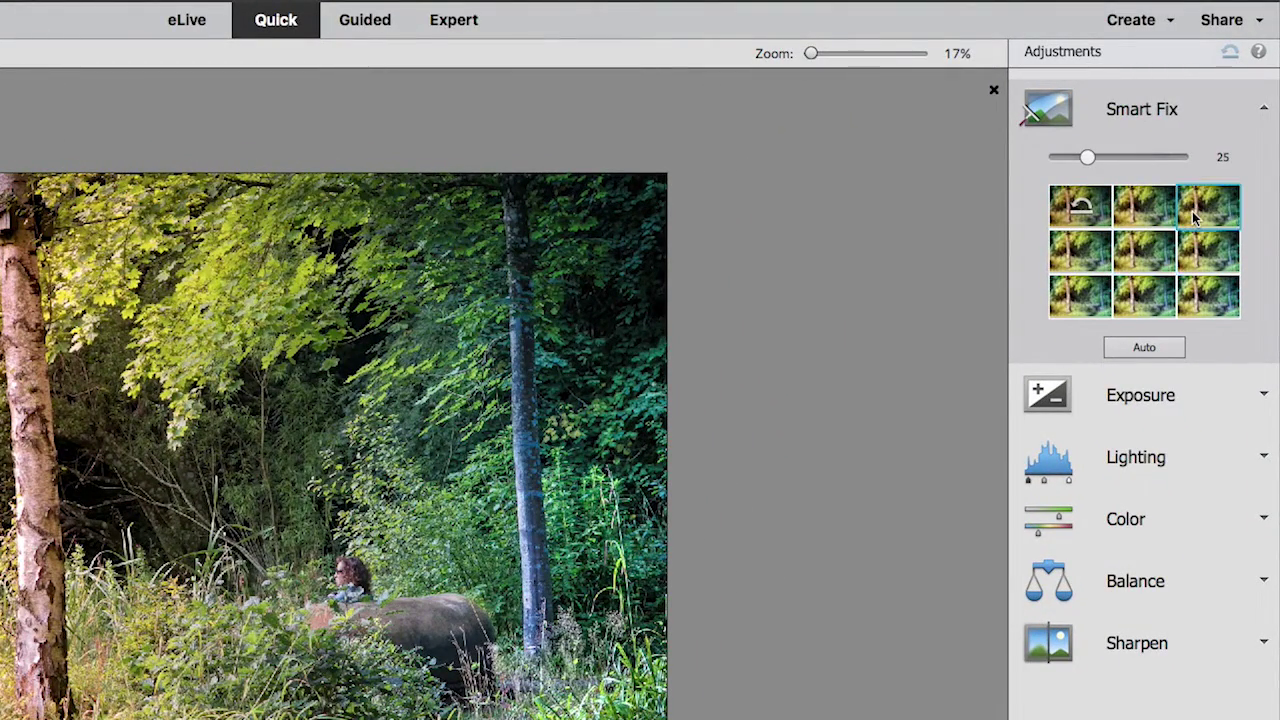
left_click(1207, 254)
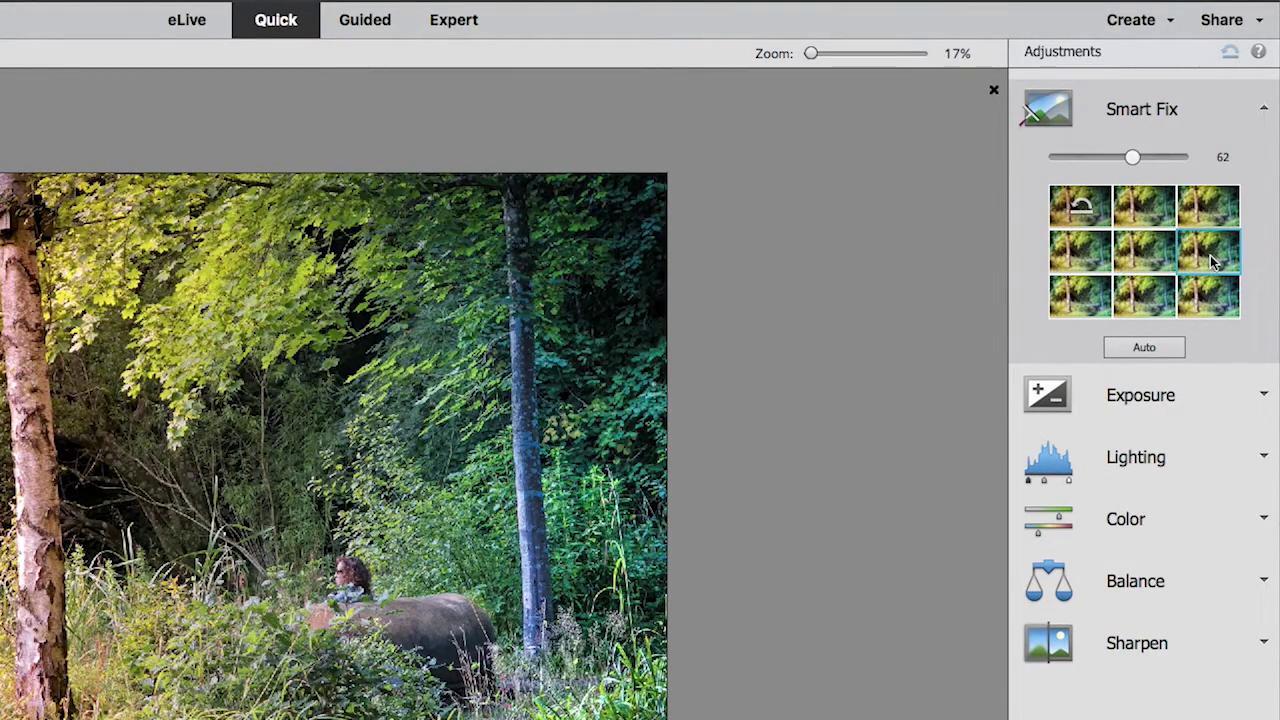
left_click(1210, 298)
left_click(1146, 302)
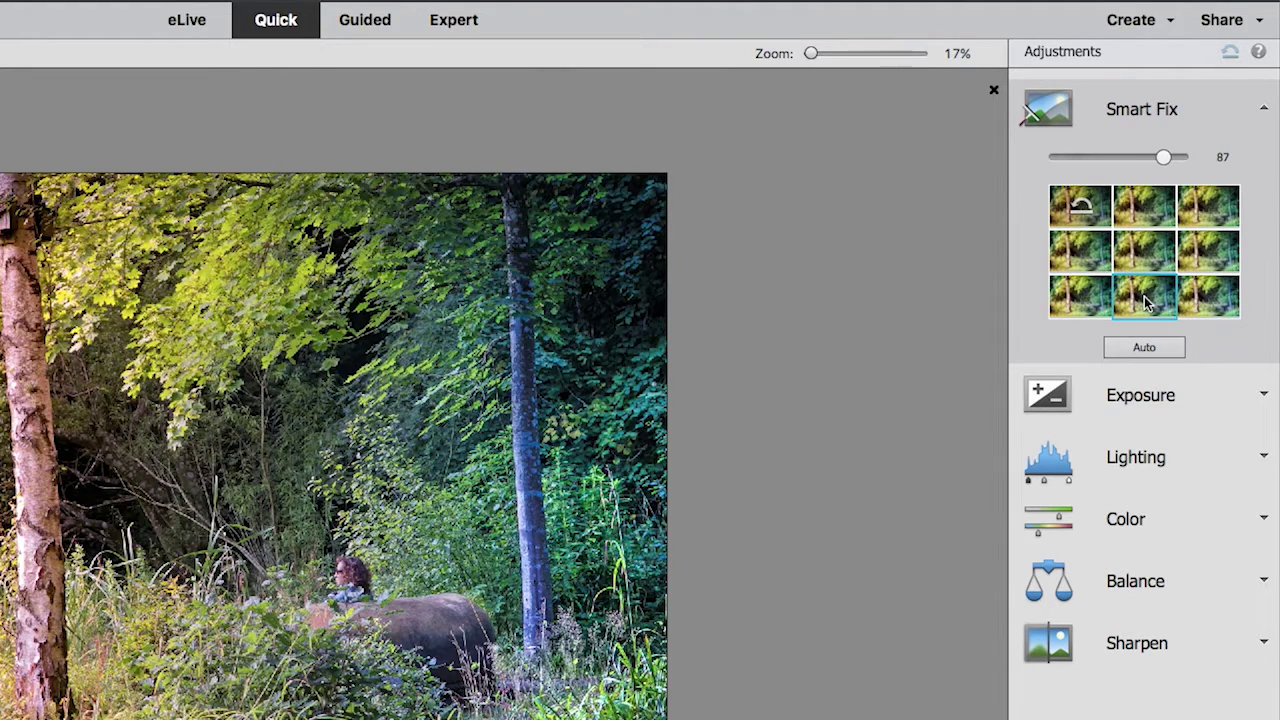
left_click(1080, 296)
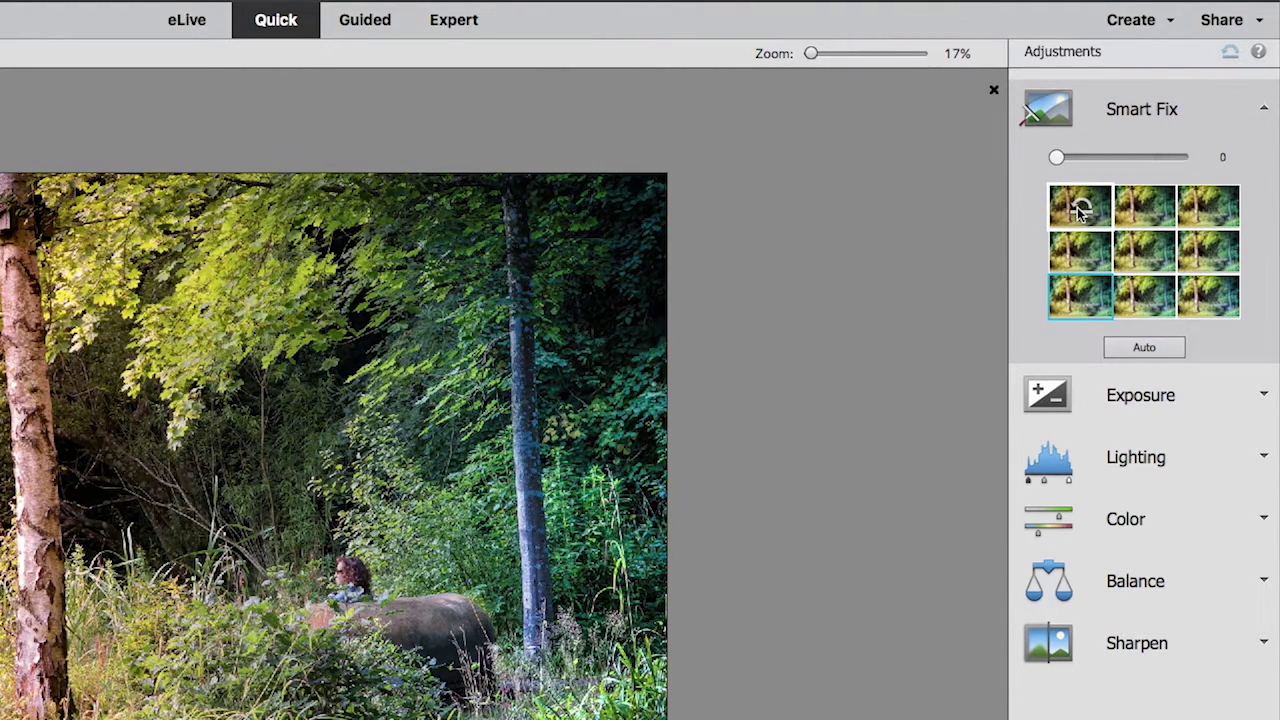
left_click(1080, 208)
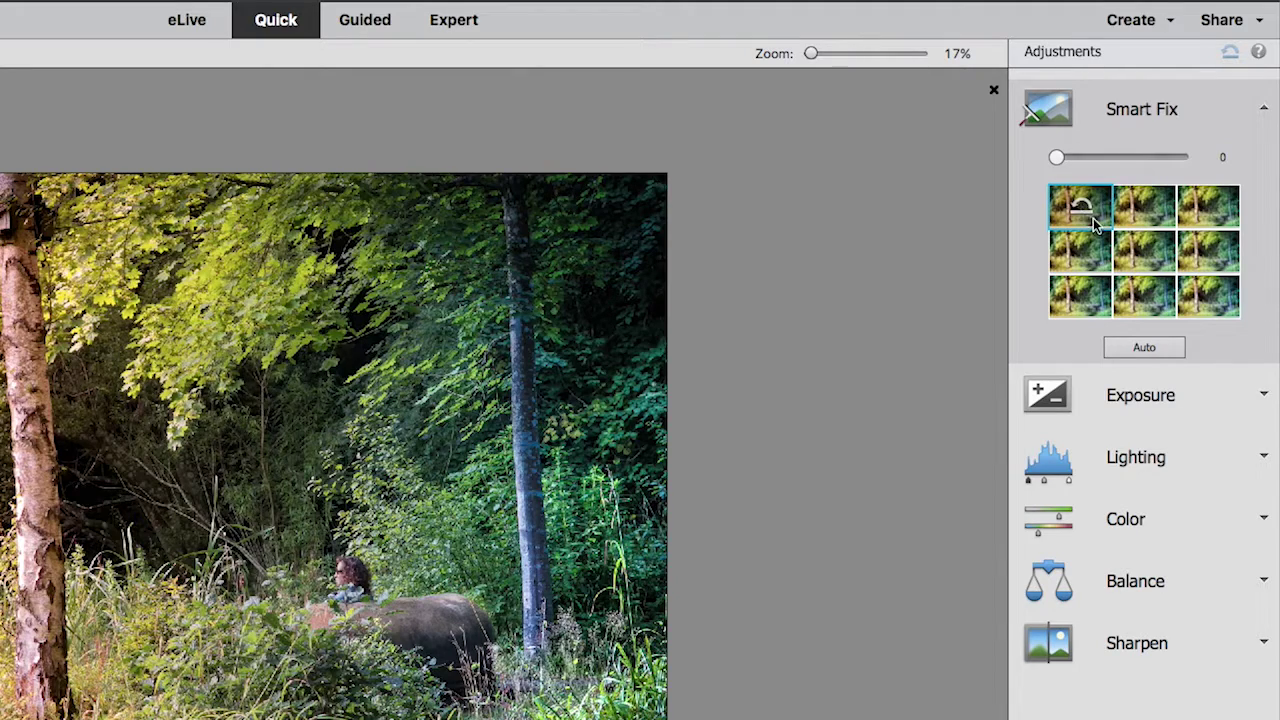
left_click(1148, 347)
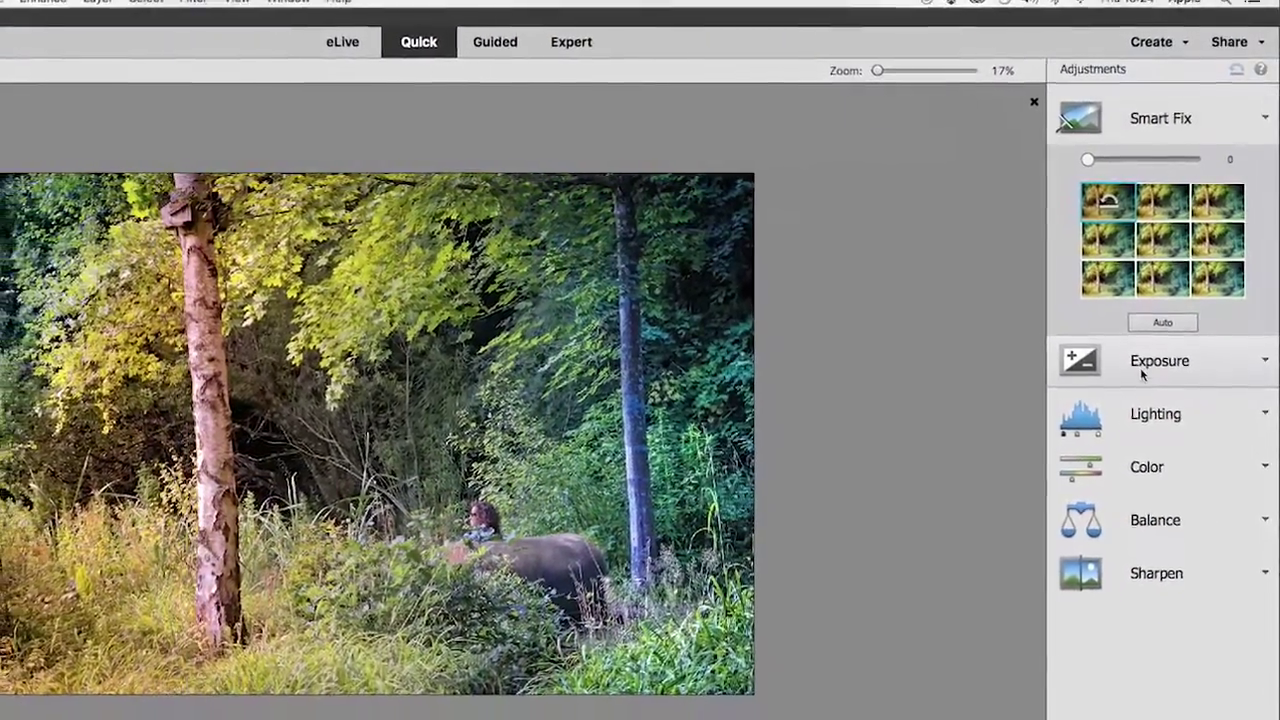
Nudge the Exposure slider, then set Lighting highlights to 56 and shadows to 37.
left_click(1143, 368)
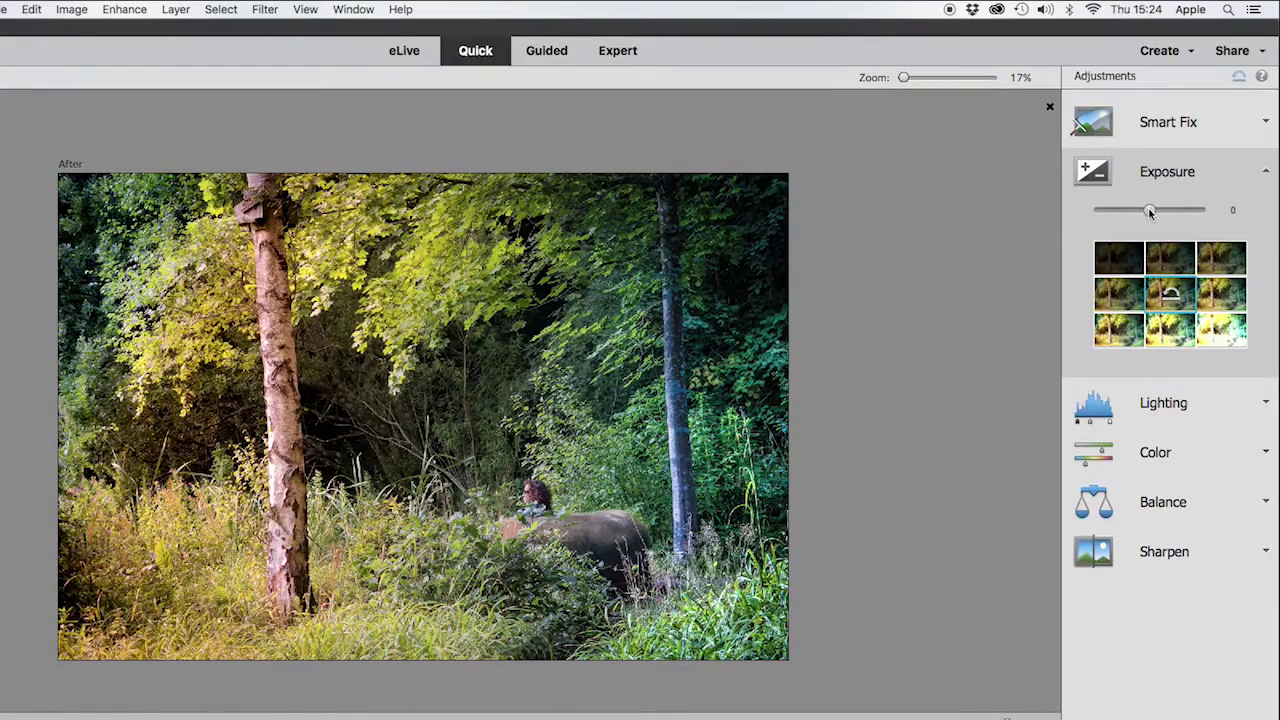
mouse_move(1150, 211)
left_mouse_down()
mouse_move(1166, 210)
mouse_move(1147, 210)
left_mouse_up()
left_click(1172, 404)
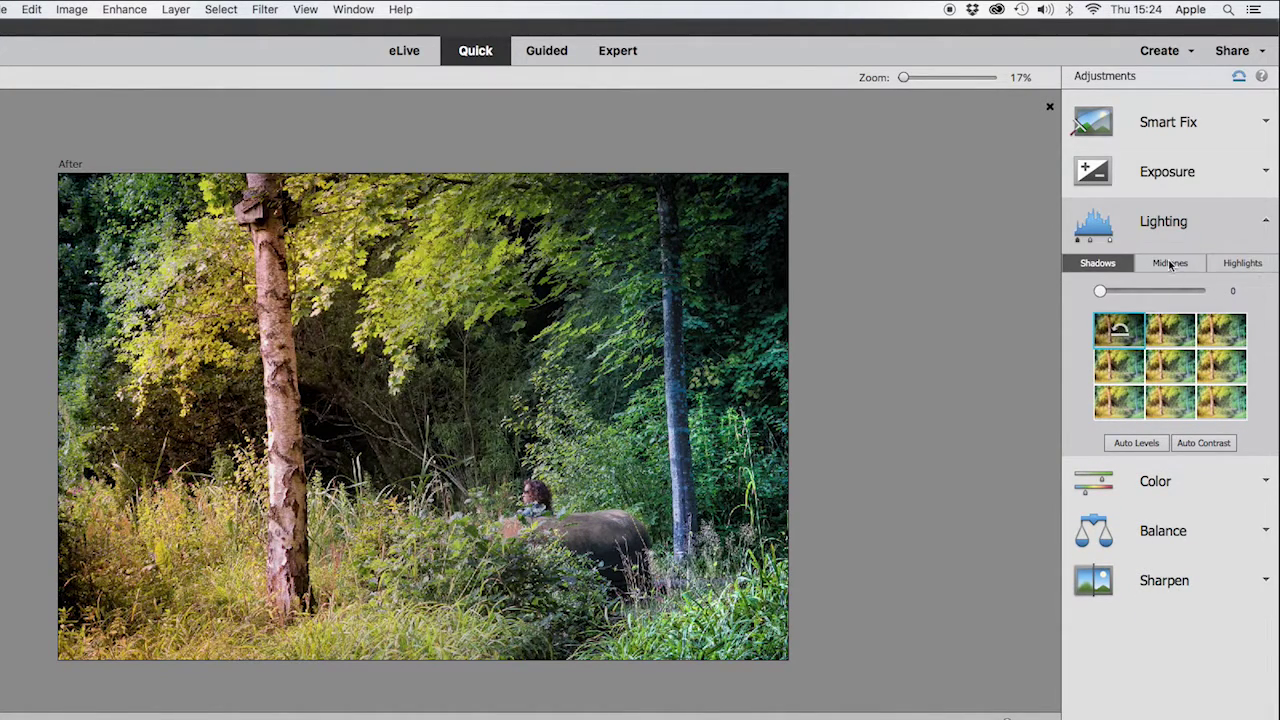
left_click(1170, 263)
left_click(1238, 262)
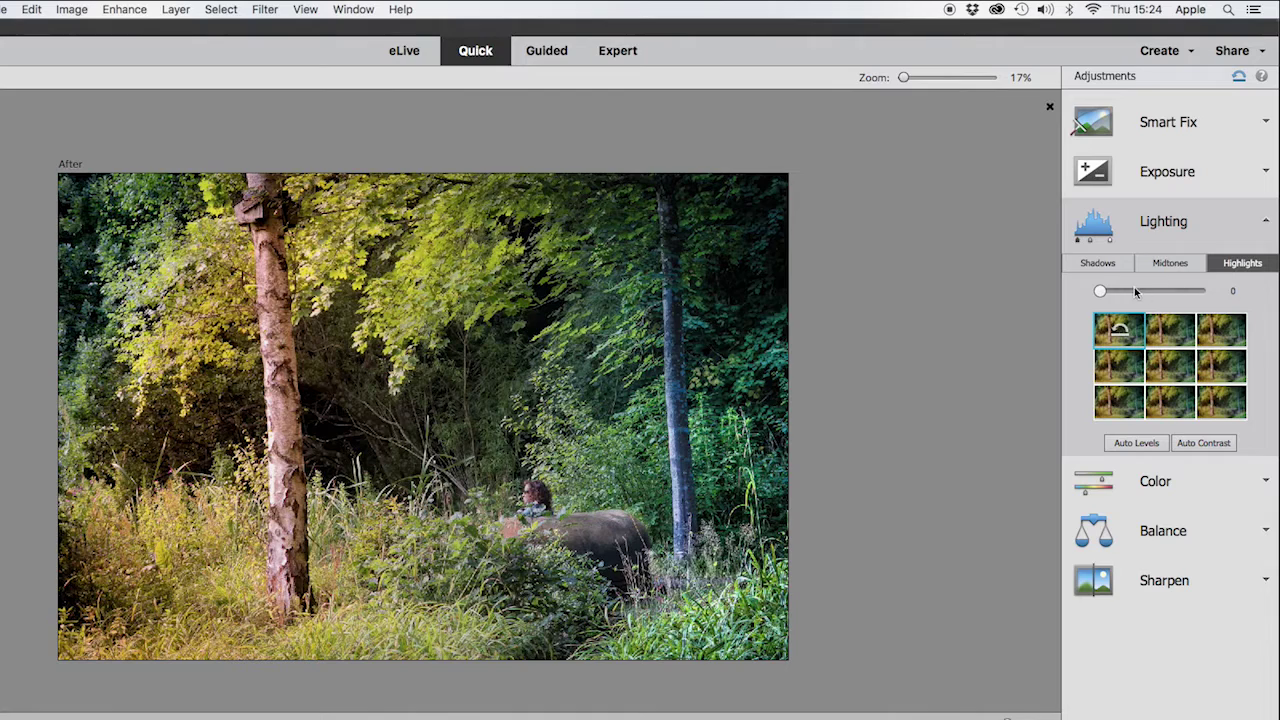
left_click_drag(1099, 291, 1156, 291)
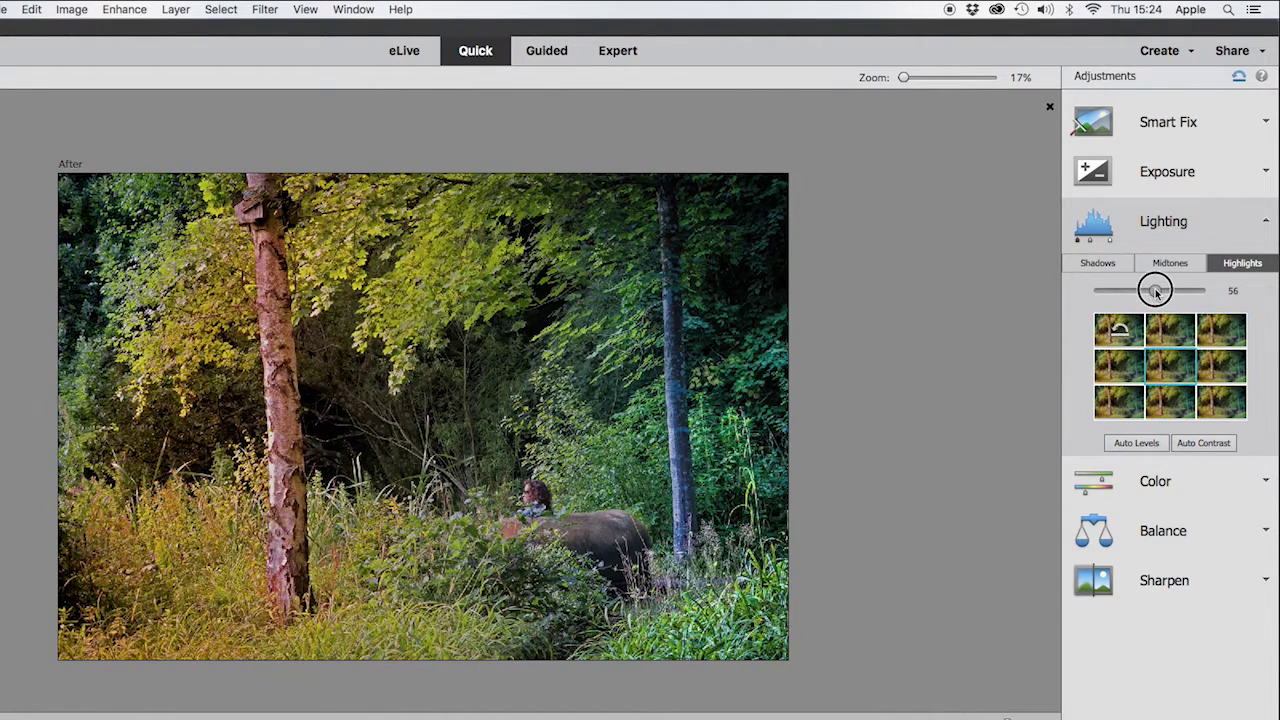
left_click(1106, 263)
left_click_drag(1102, 295, 1138, 293)
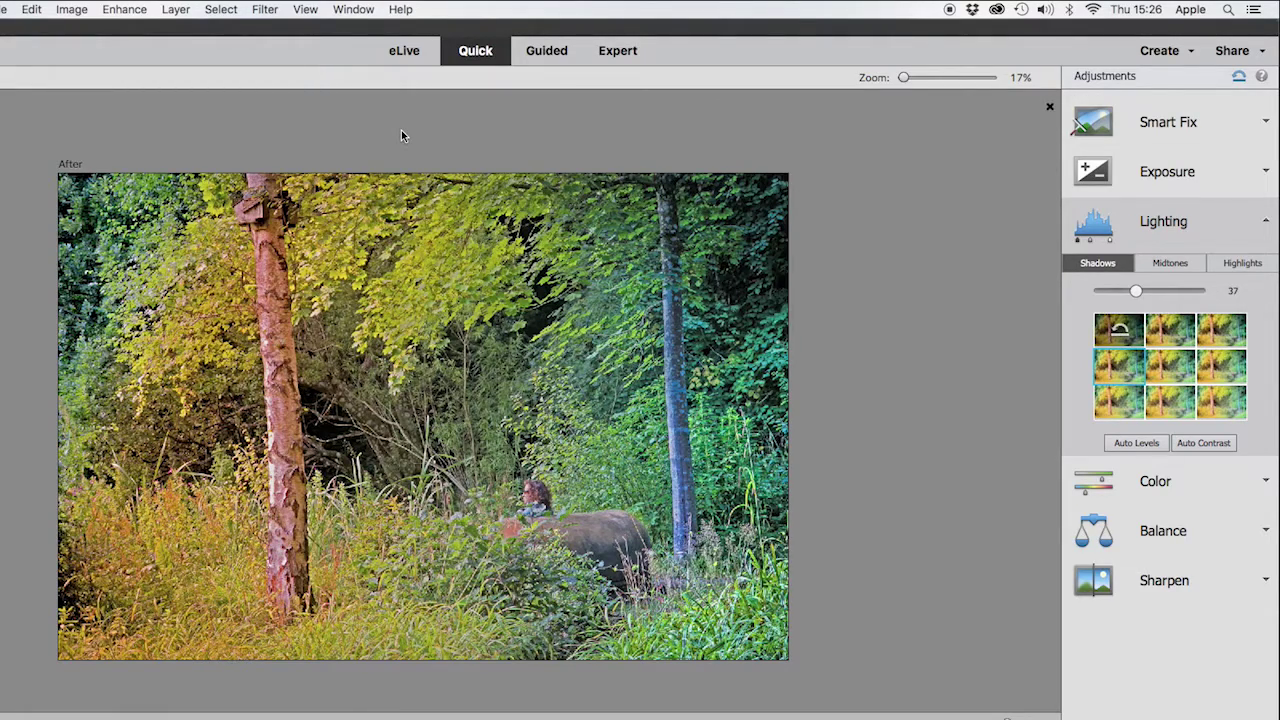
Move the adjusted woodland photo into the Expert workspace.
left_click(619, 52)
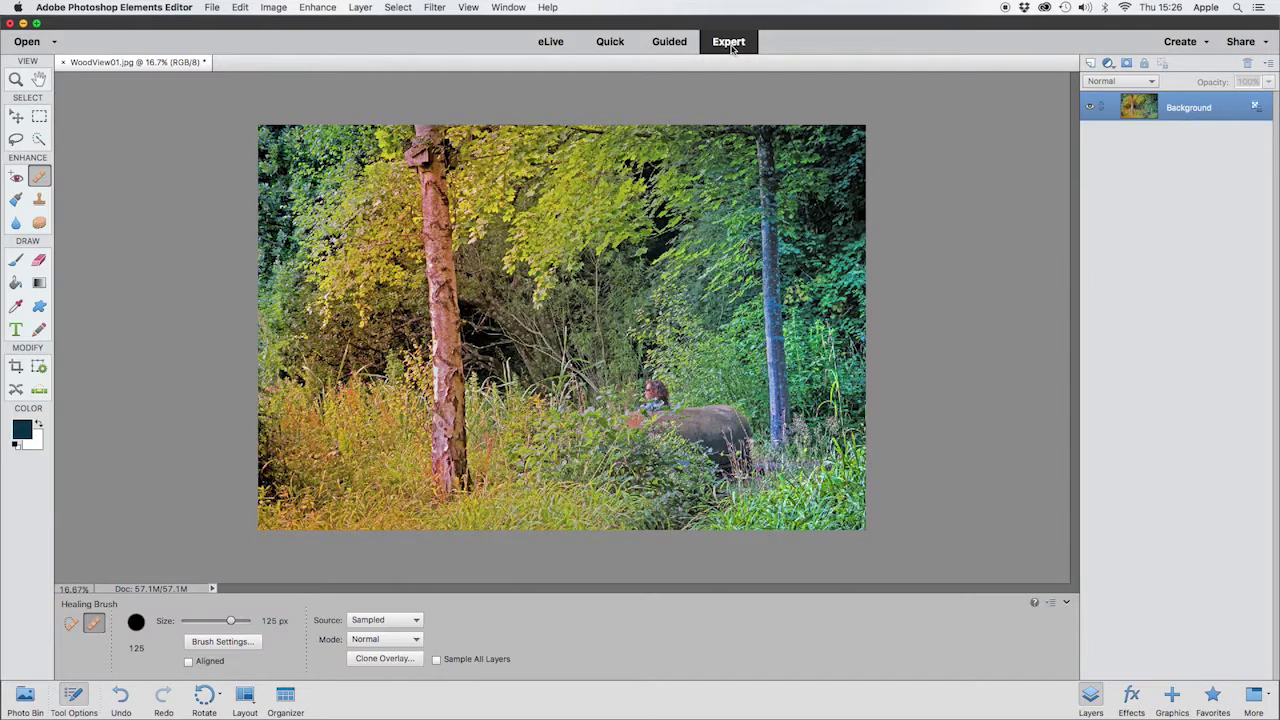
left_click(508, 8)
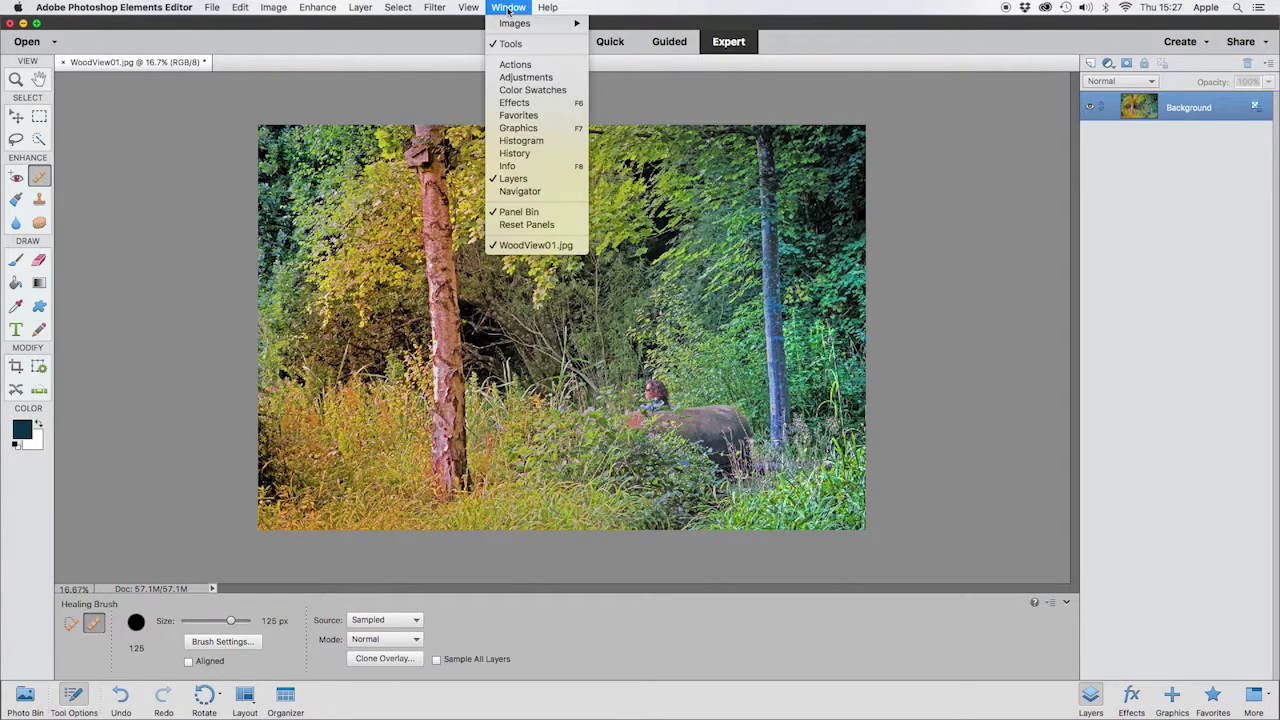
left_click(536, 153)
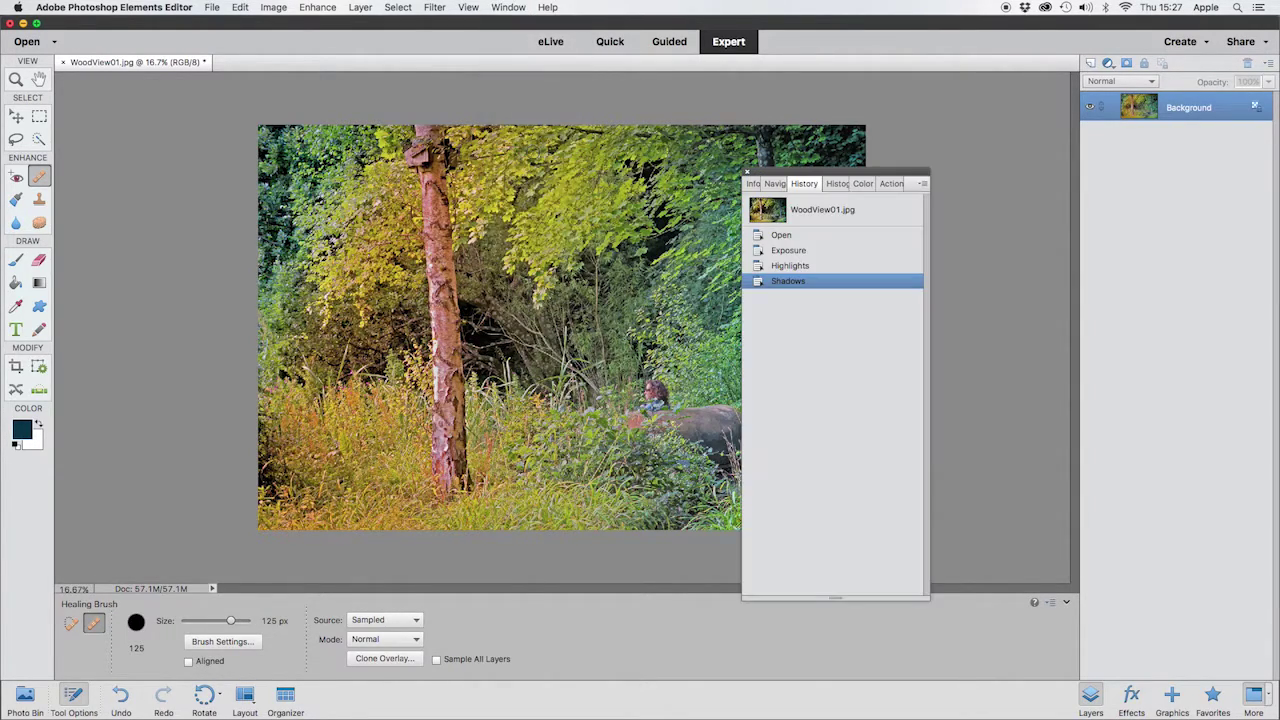
left_click(782, 236)
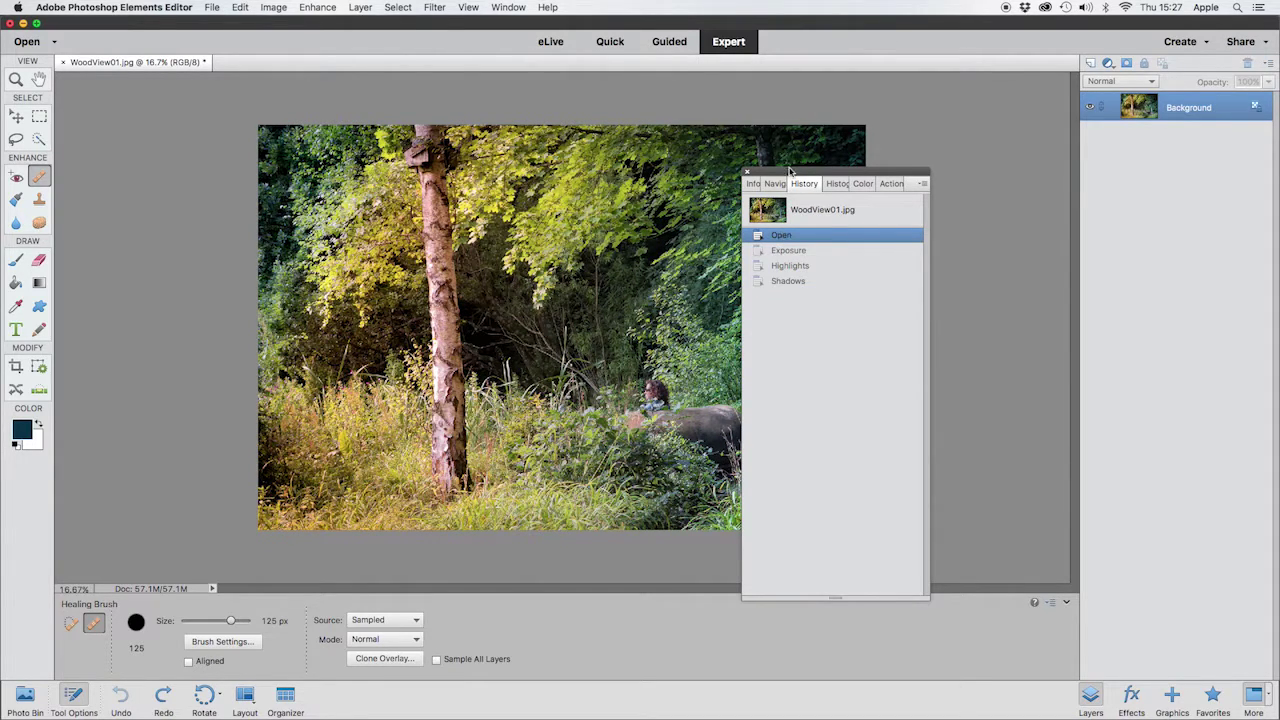
left_click_drag(789, 173, 972, 183)
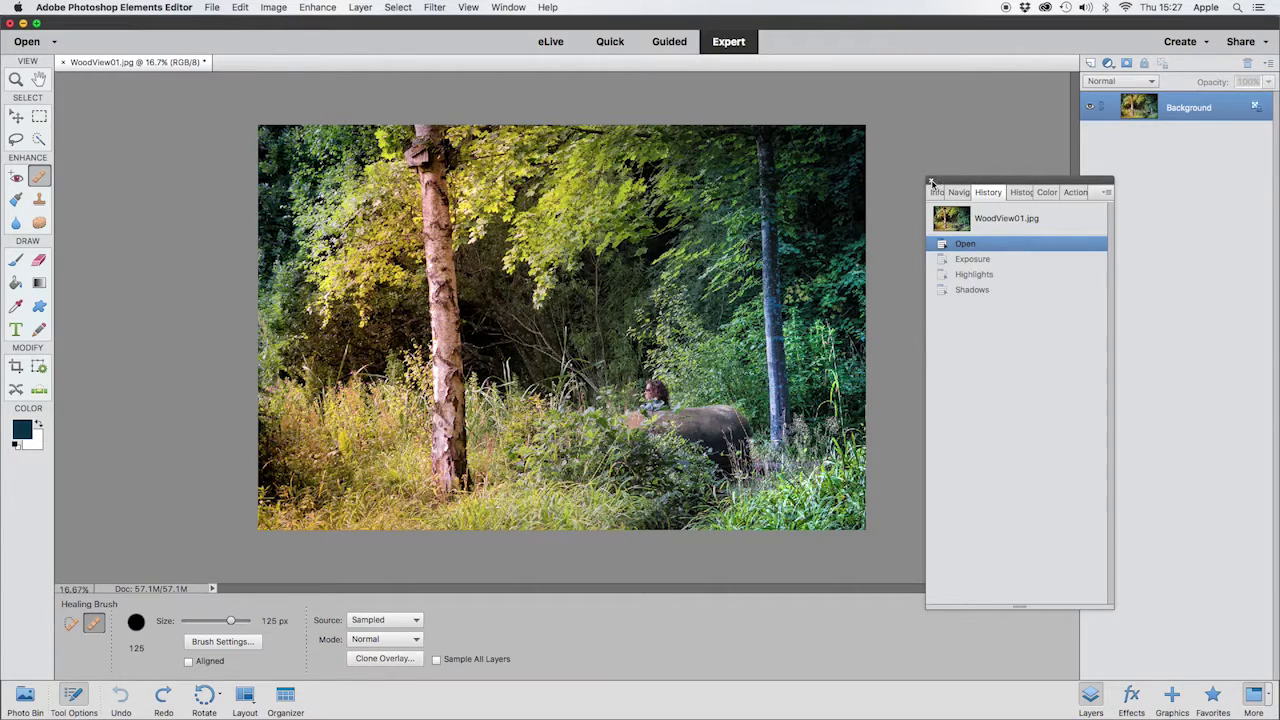
left_click(931, 181)
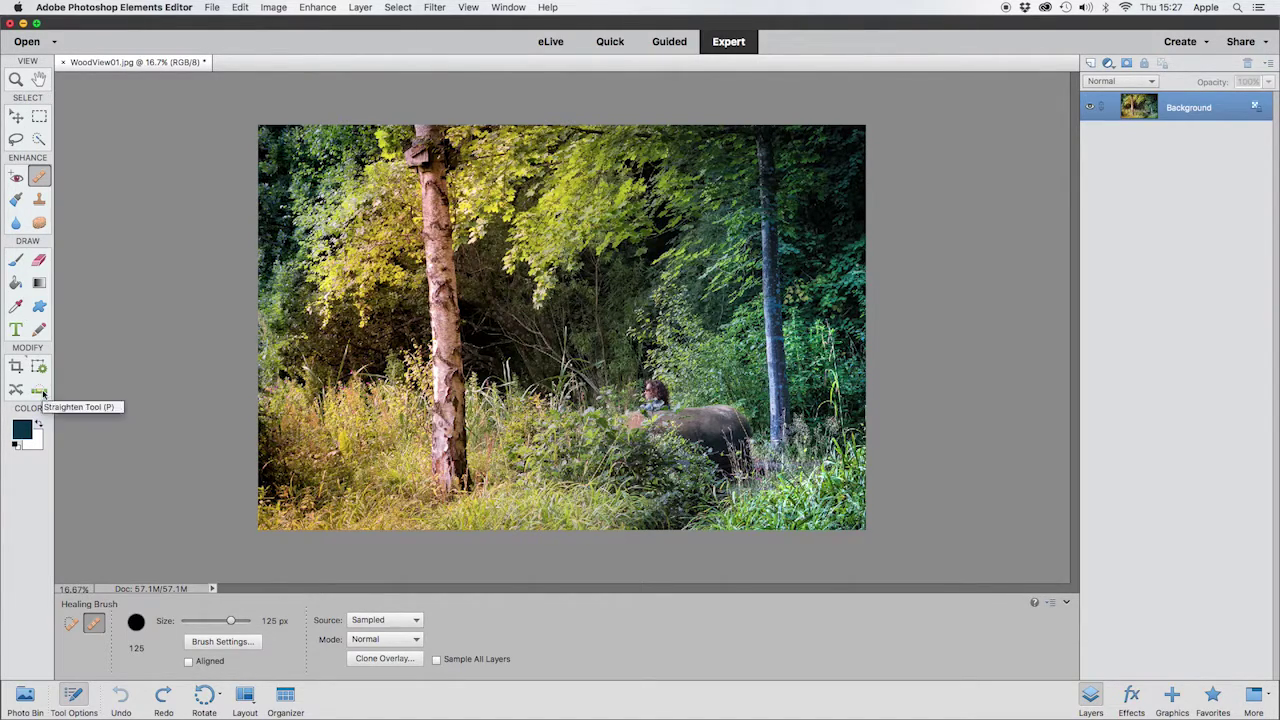
left_click(240, 8)
mouse_move(291, 12)
mouse_move(493, 8)
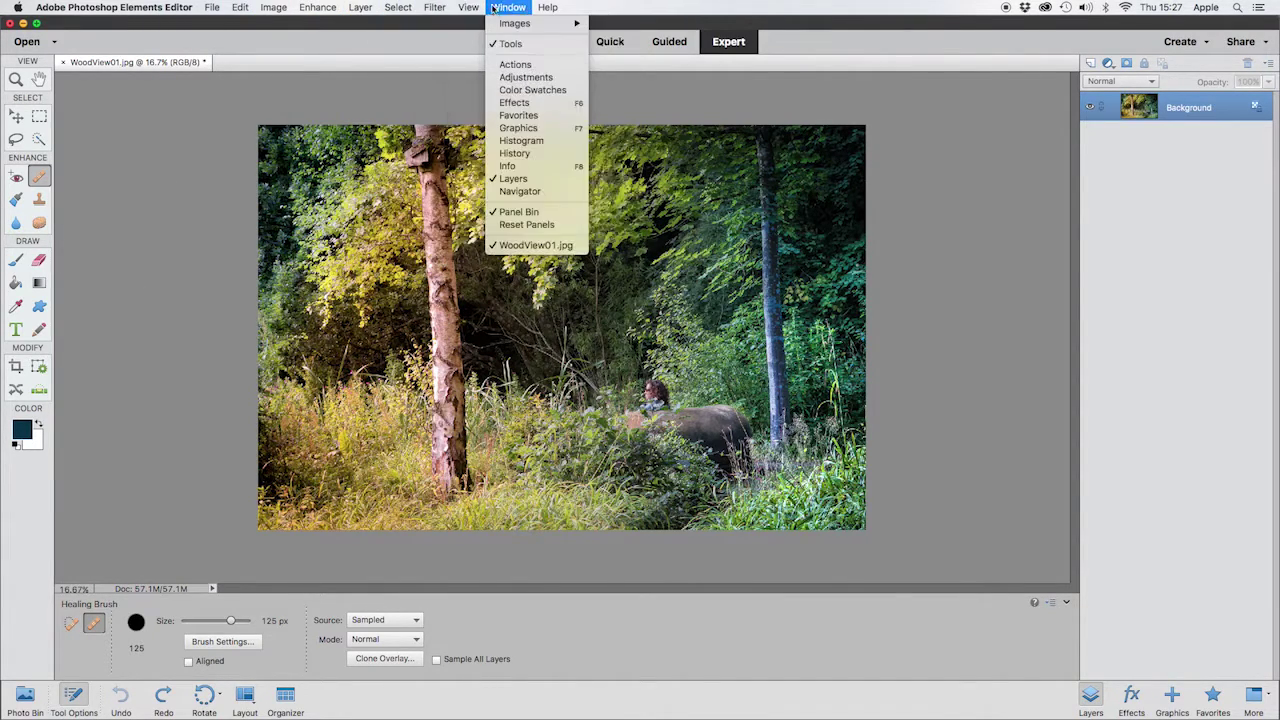
mouse_move(214, 10)
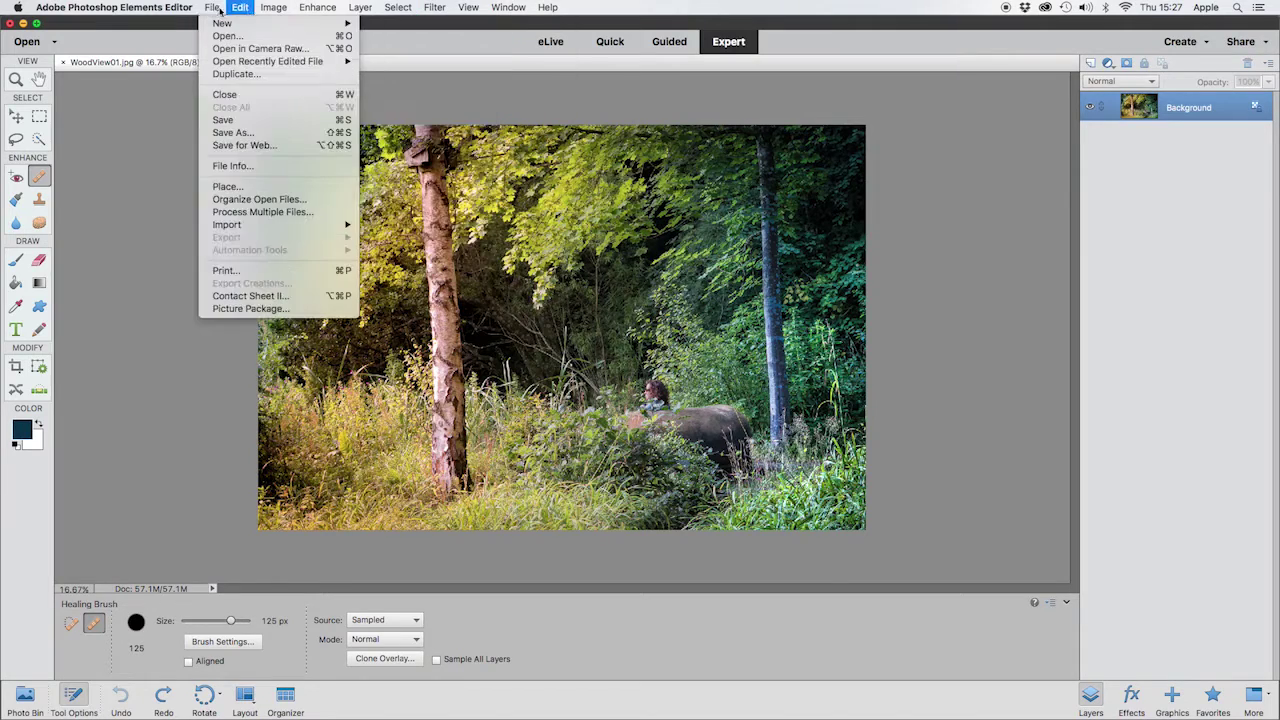
left_click(143, 205)
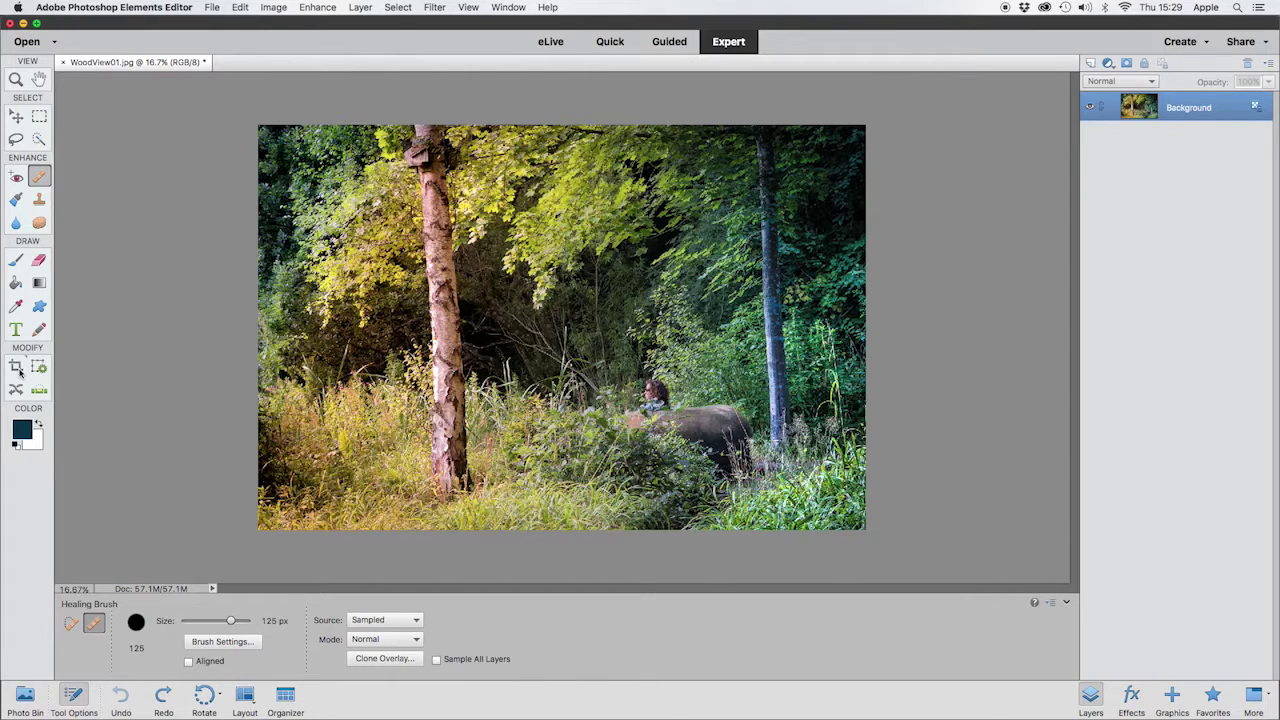
With the Crop tool, shift the 16 x 9 crop box down to keep more grass.
left_click(17, 368)
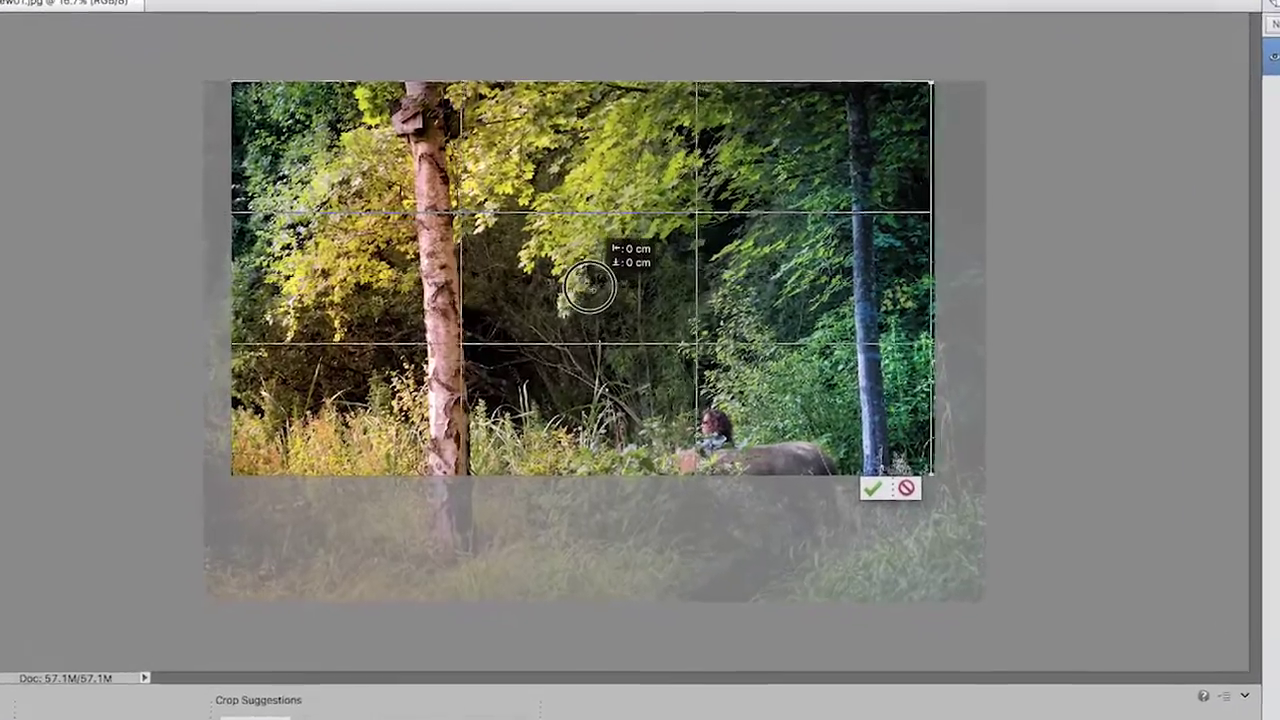
left_click_drag(589, 288, 640, 382)
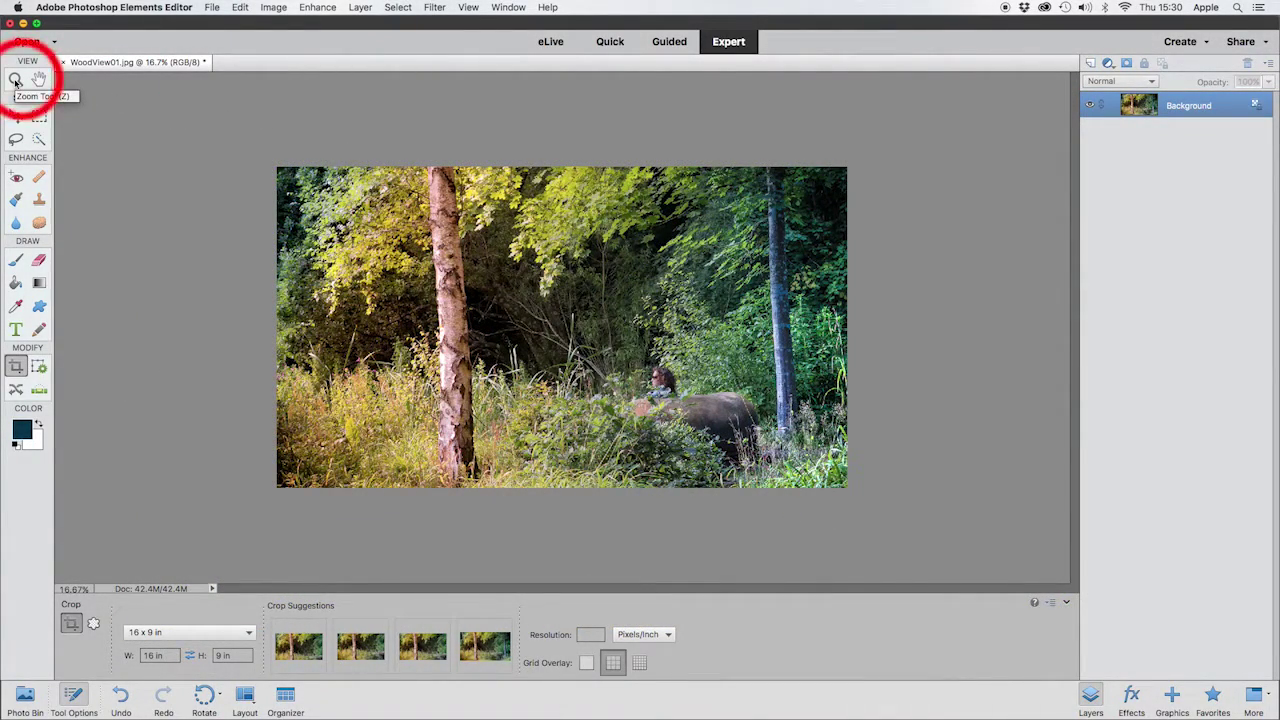
Zoom the view to Fit Screen so the cropped photo fills the window.
left_click(15, 80)
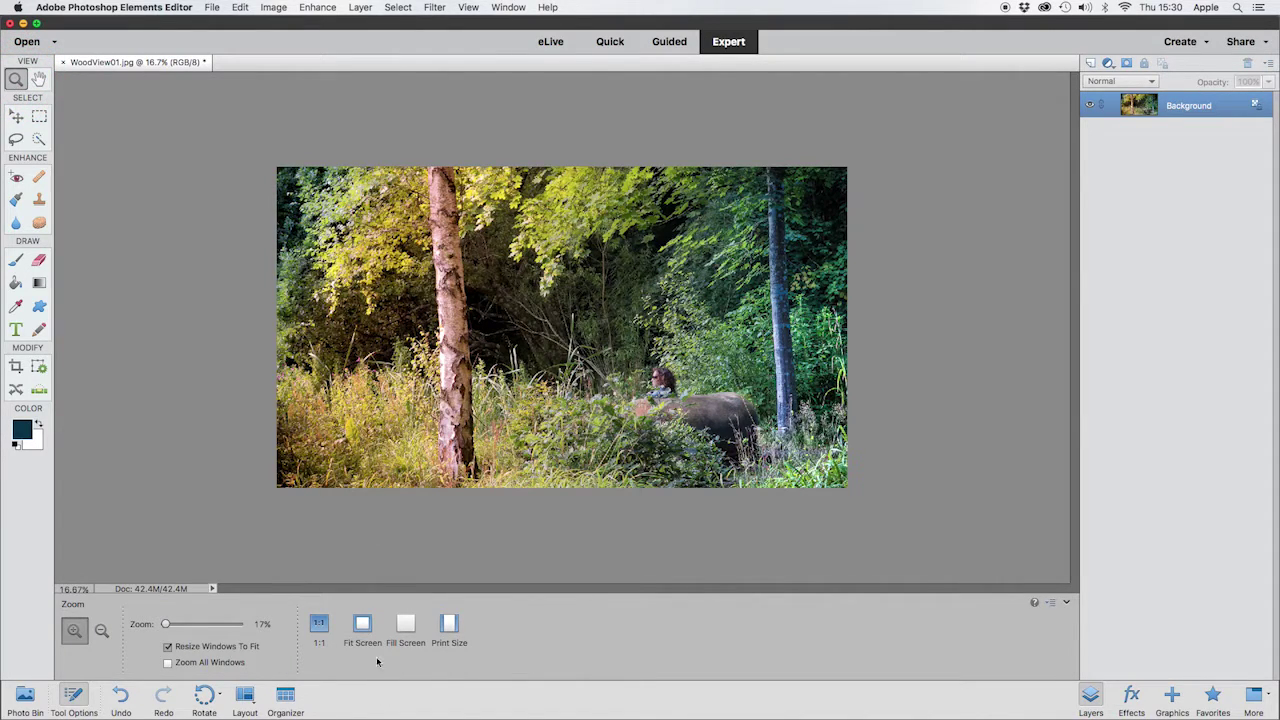
left_click(363, 625)
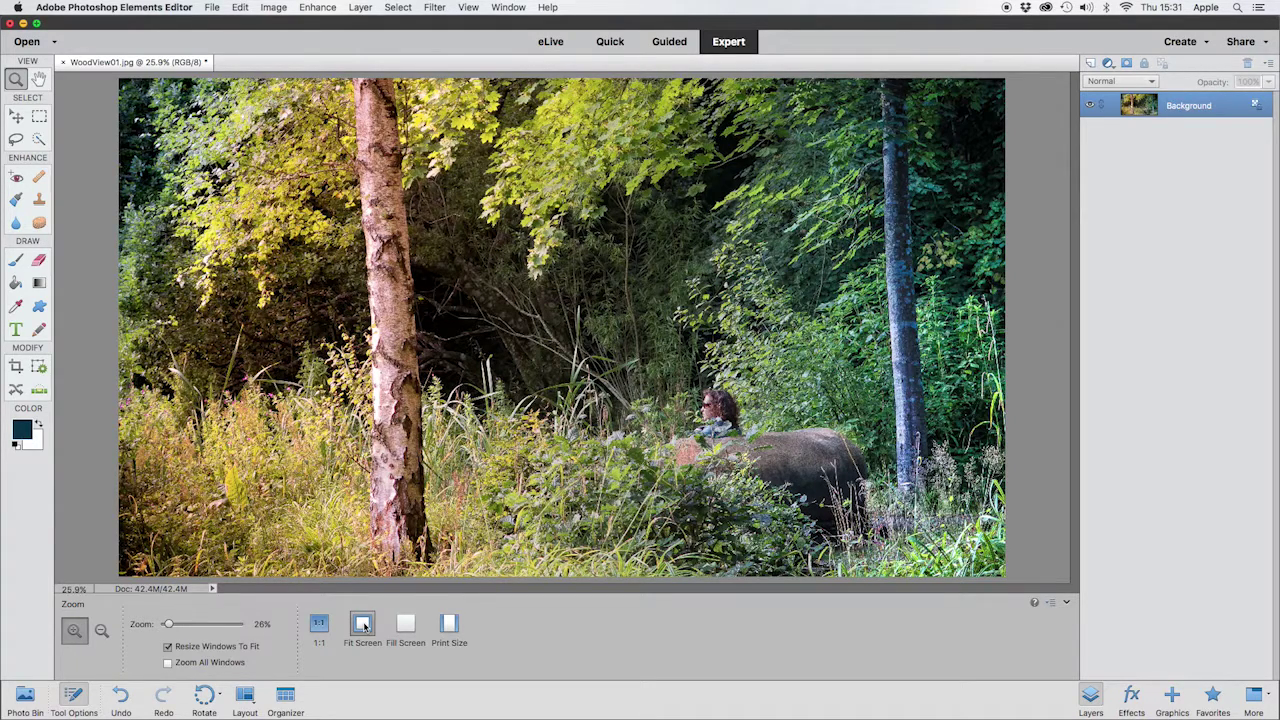
Open Enhance > Adjust Lighting > Levels and move the dialog toward the centre.
left_click(318, 8)
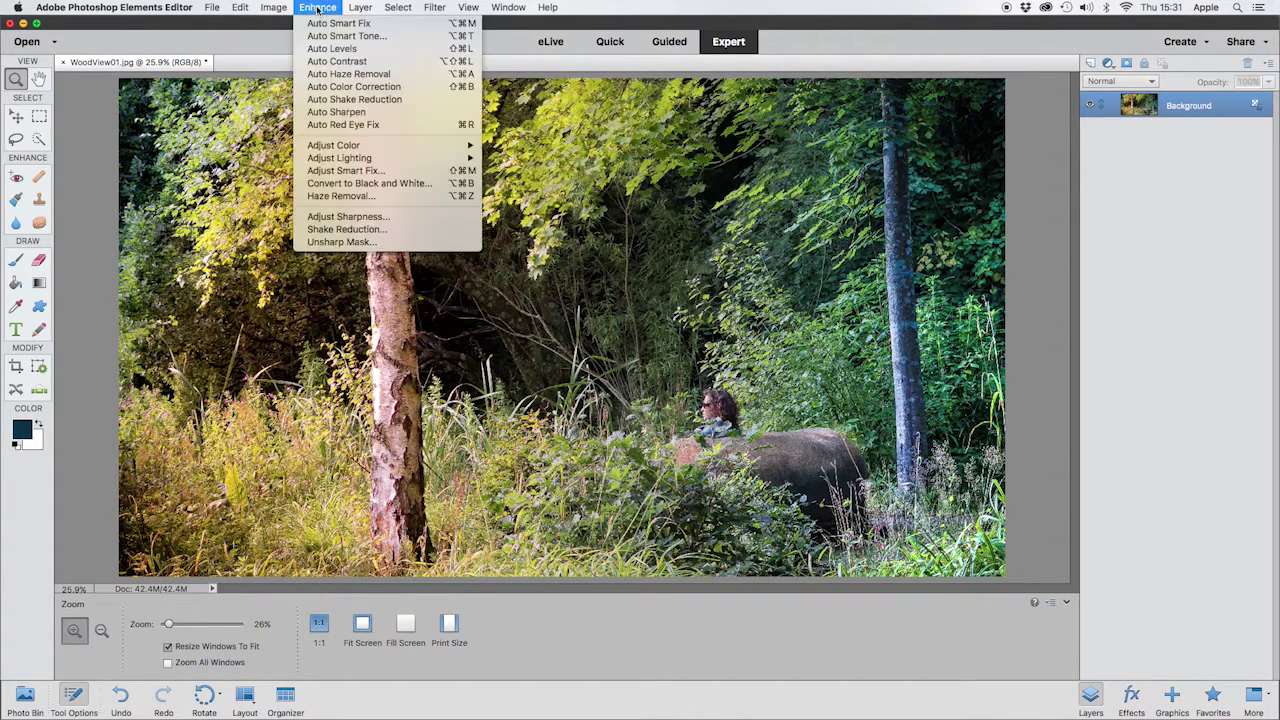
mouse_move(341, 161)
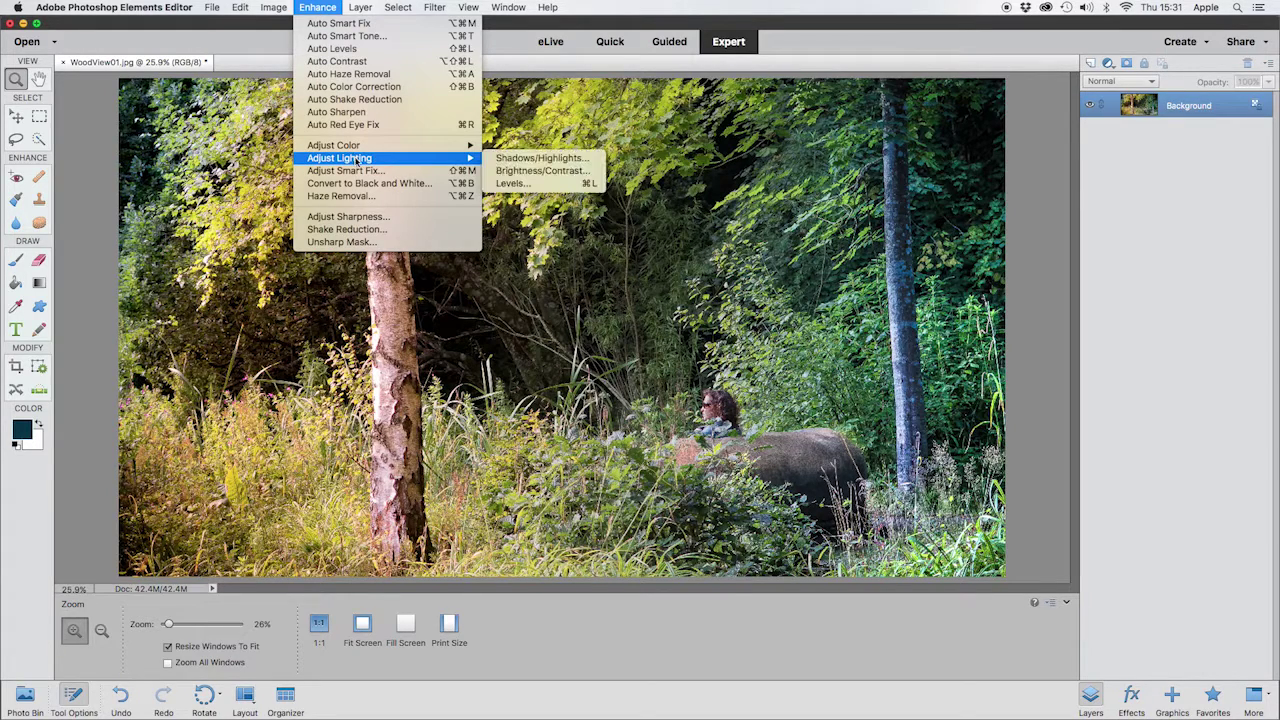
left_click(519, 186)
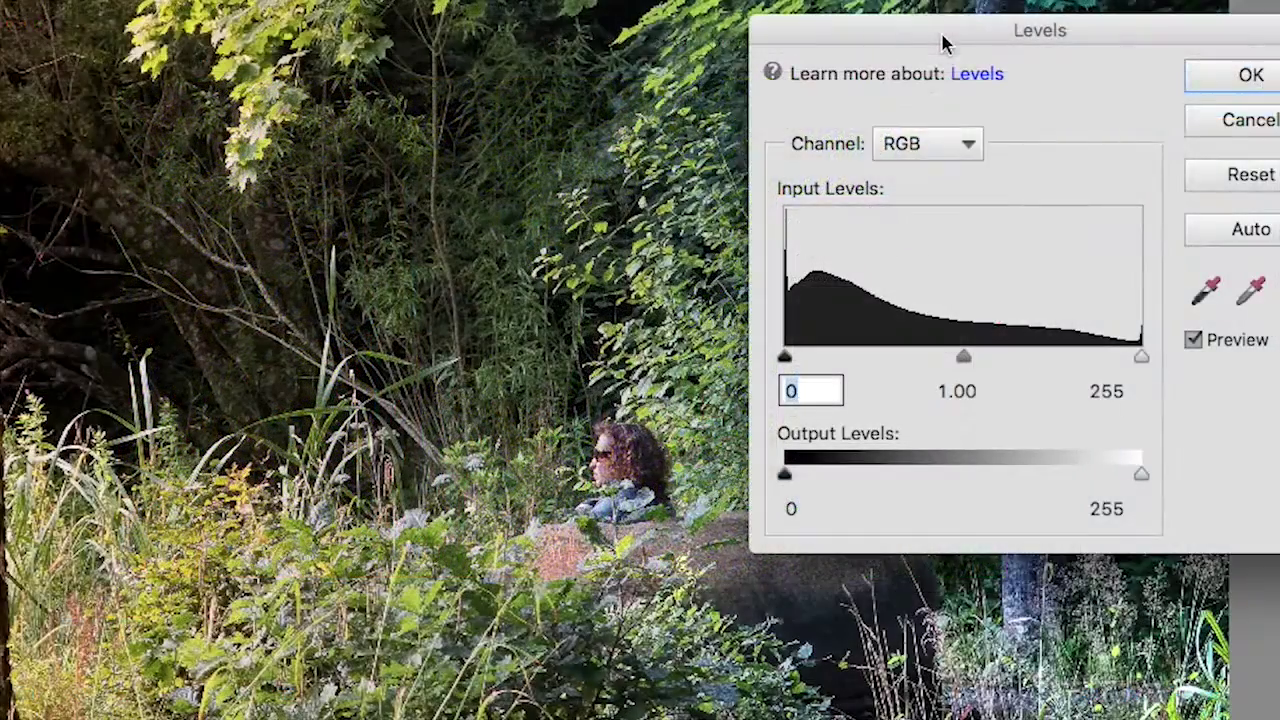
left_click_drag(945, 42, 780, 80)
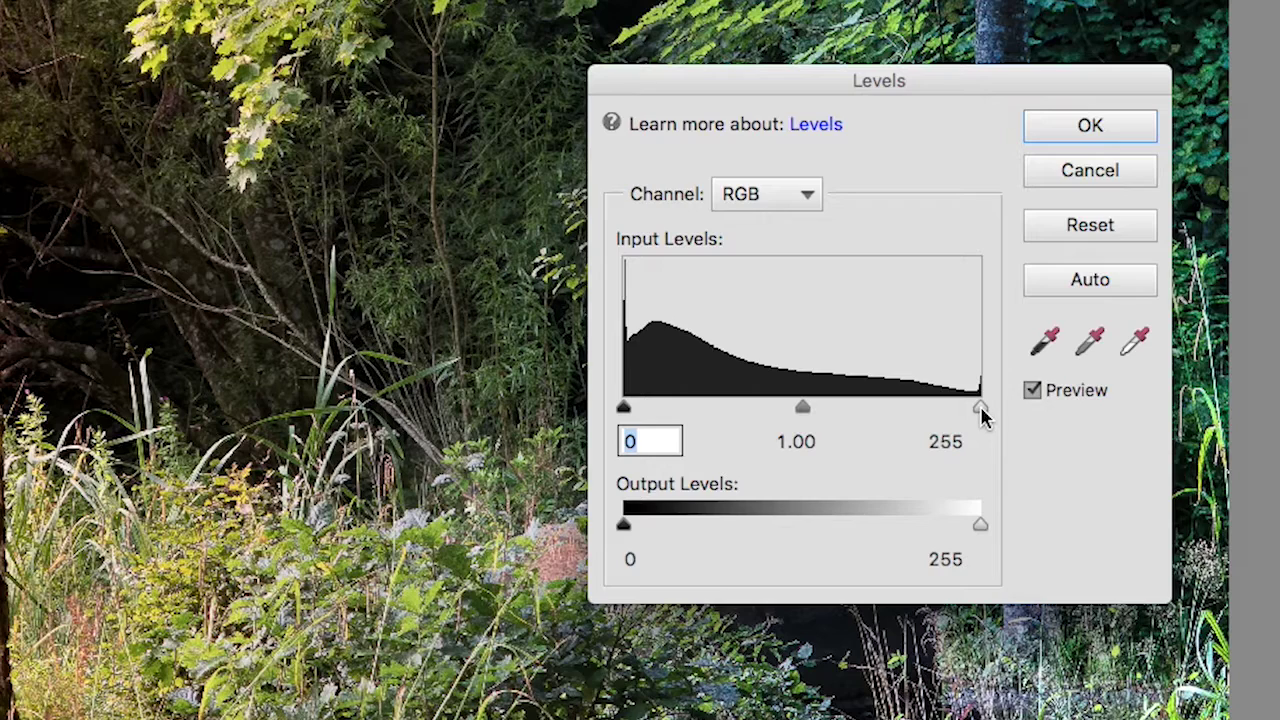
Set the Levels input sliders to 14, 1.24 and 228 and apply them.
left_click_drag(784, 80, 1035, 140)
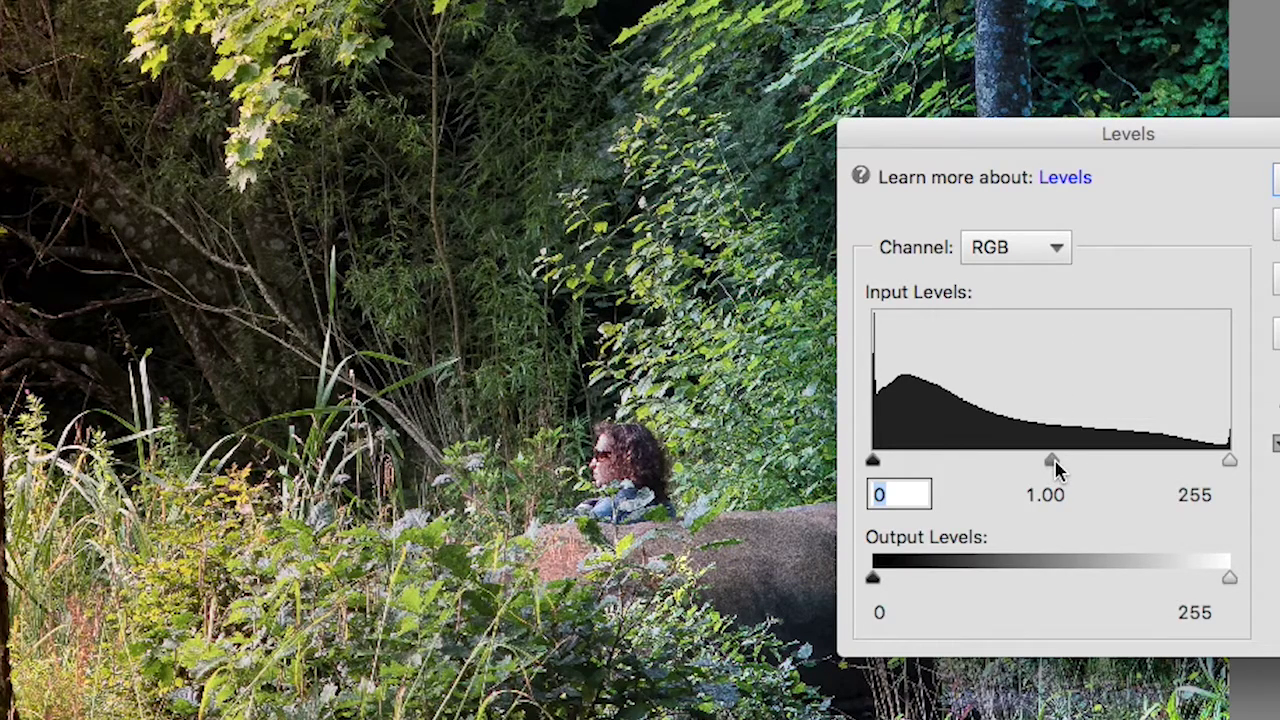
left_click_drag(1055, 465, 1020, 478)
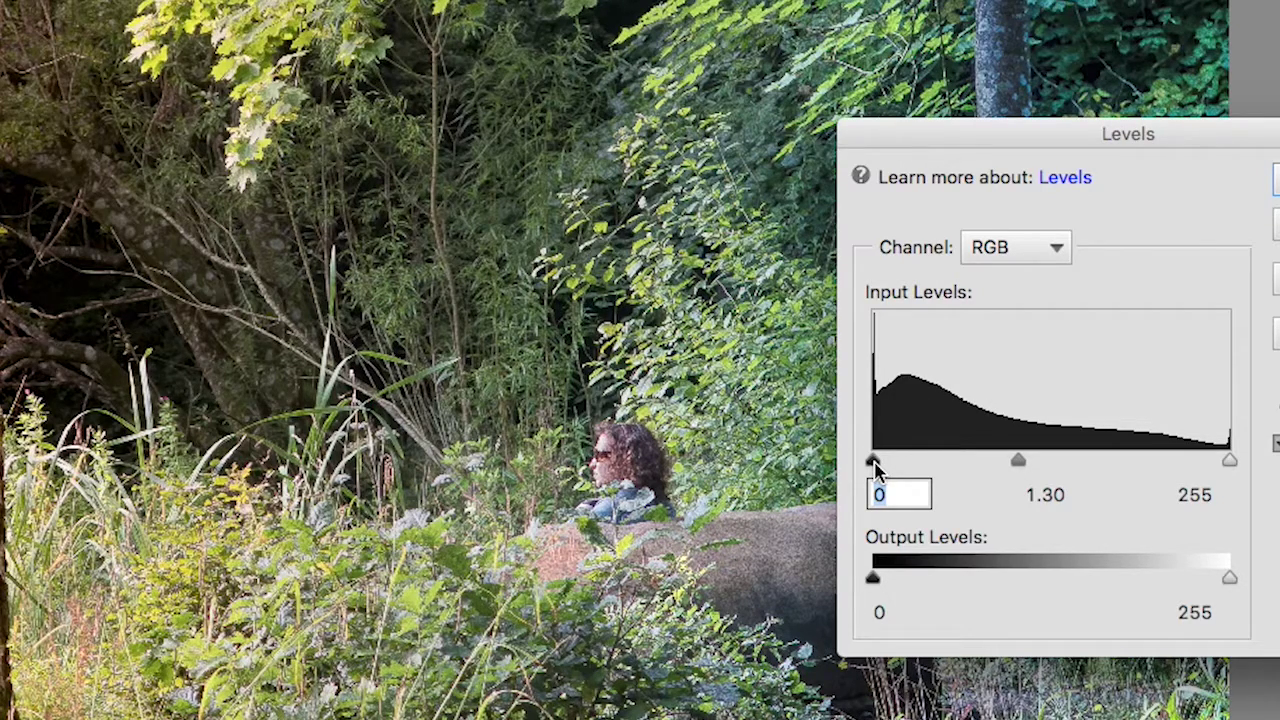
left_click_drag(875, 467, 922, 470)
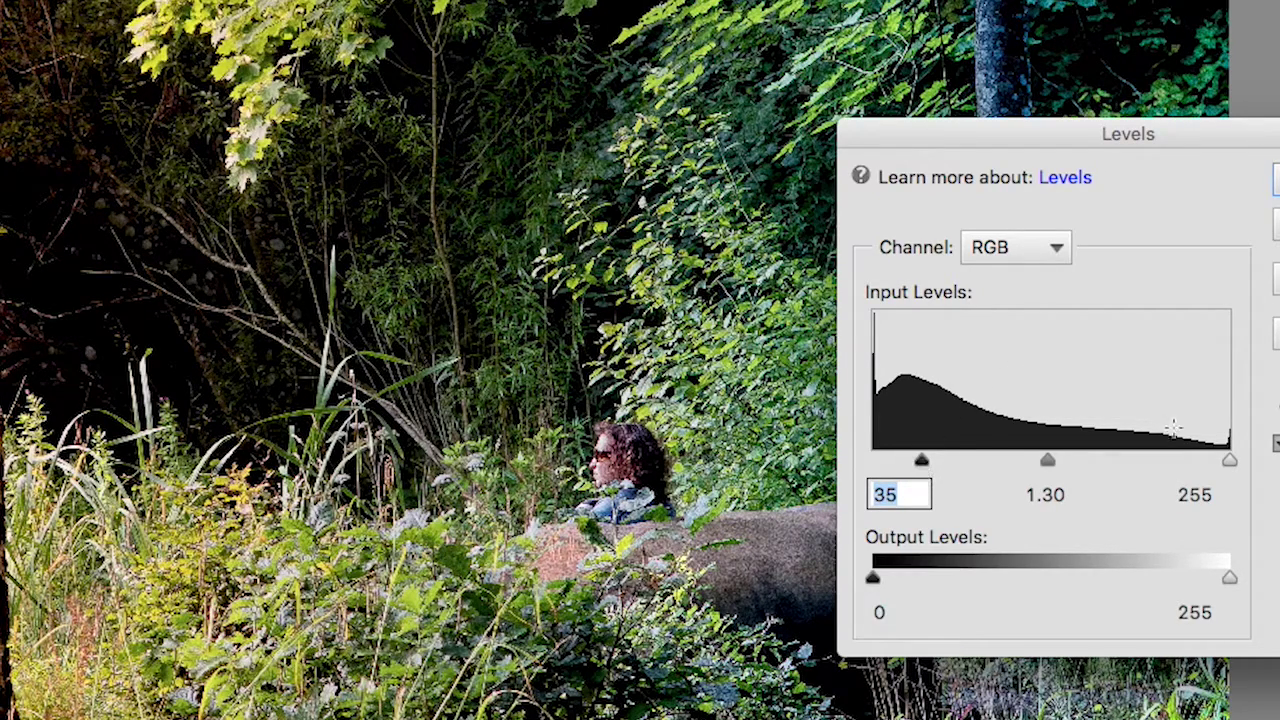
left_click_drag(1231, 469, 1096, 457)
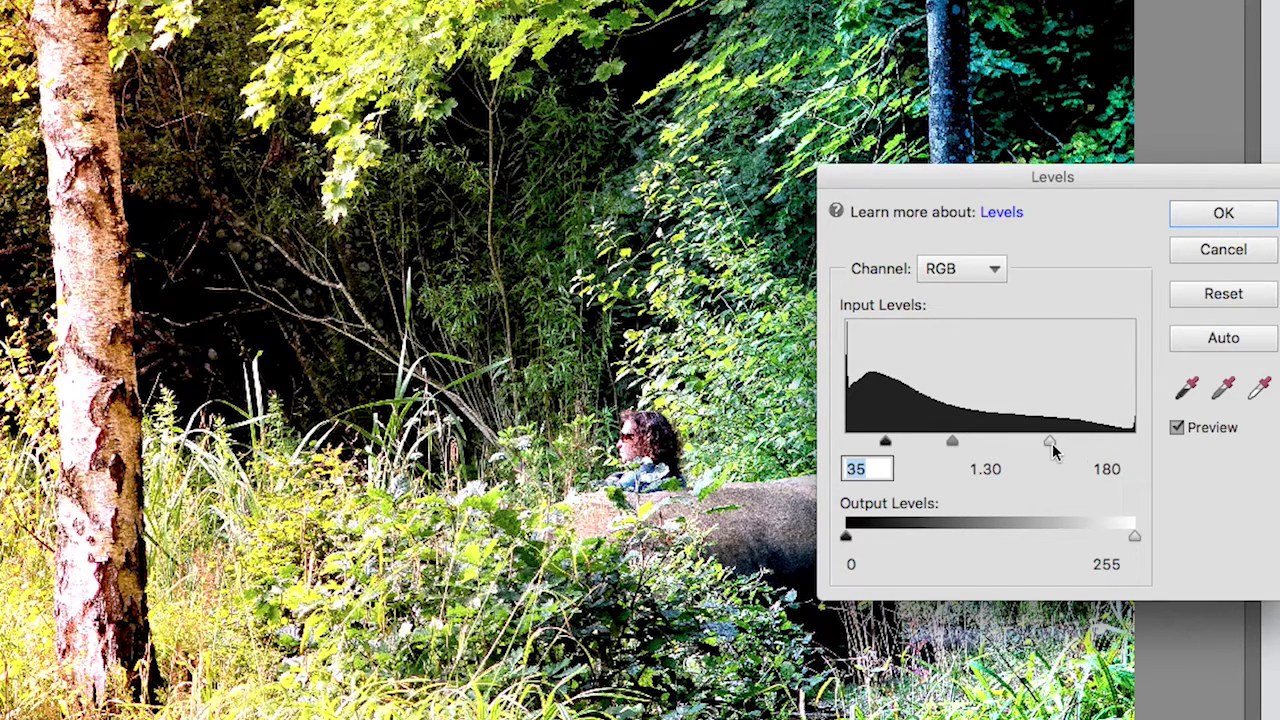
left_click_drag(1051, 440, 1104, 447)
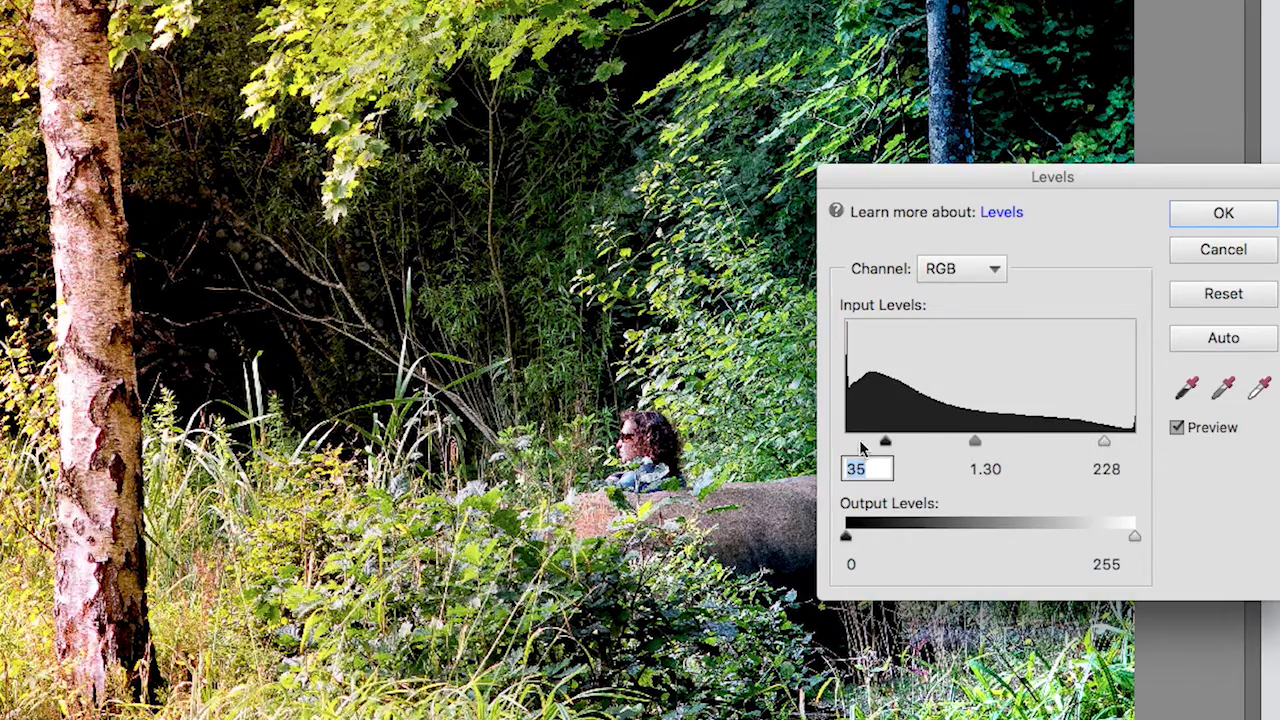
left_click_drag(884, 444, 862, 441)
left_click_drag(961, 441, 965, 442)
left_click(1216, 215)
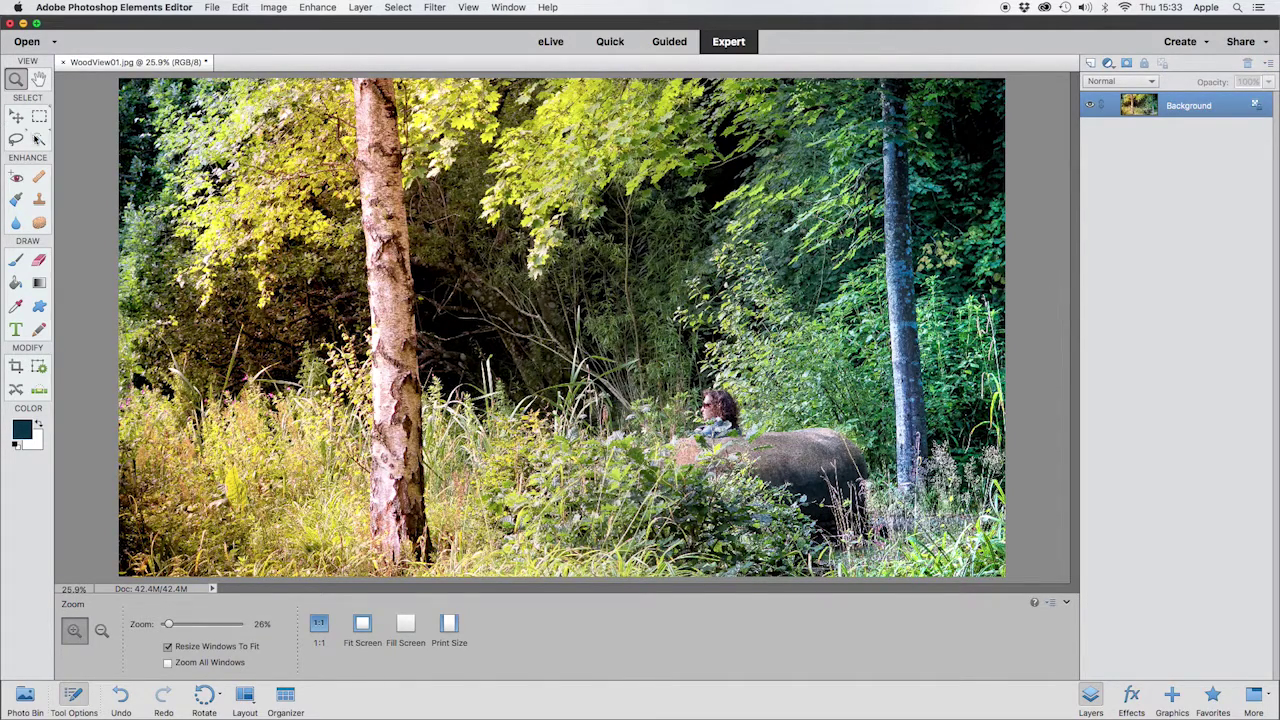
Choose File > Save As, targeting WoodView01.jpg in the CropRotate folder.
left_click(243, 10)
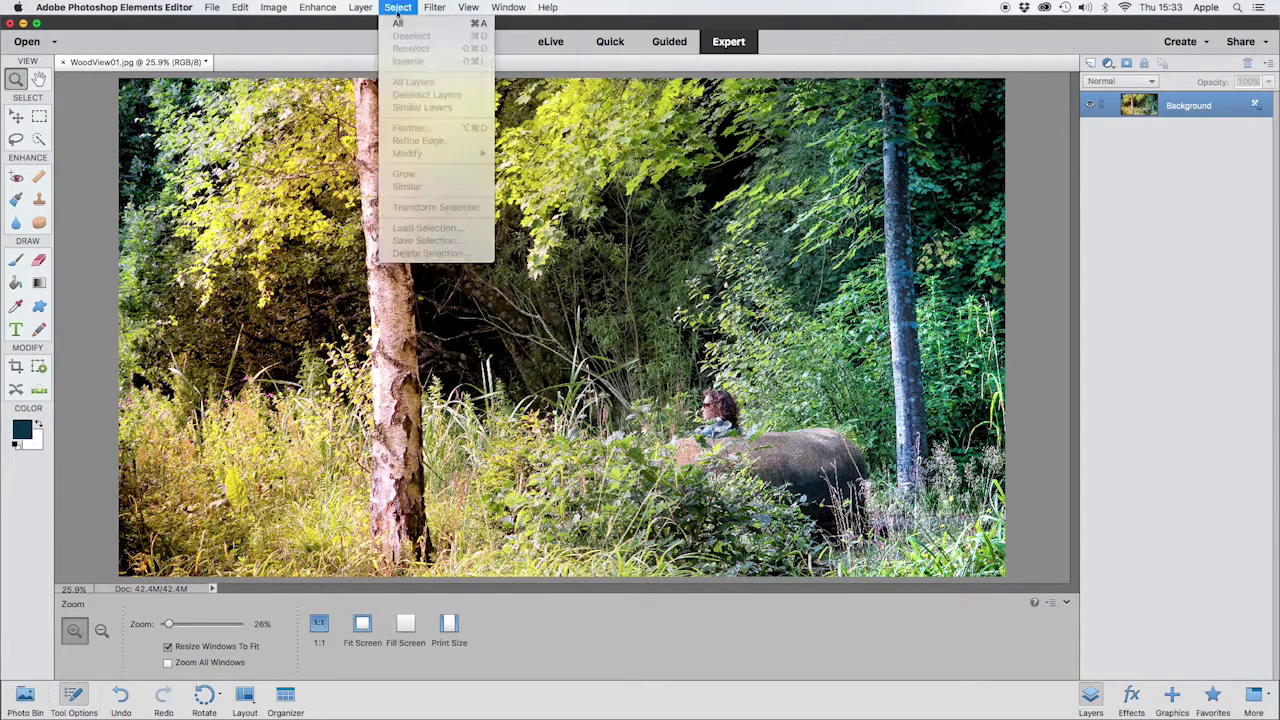
mouse_move(273, 8)
left_click(206, 44)
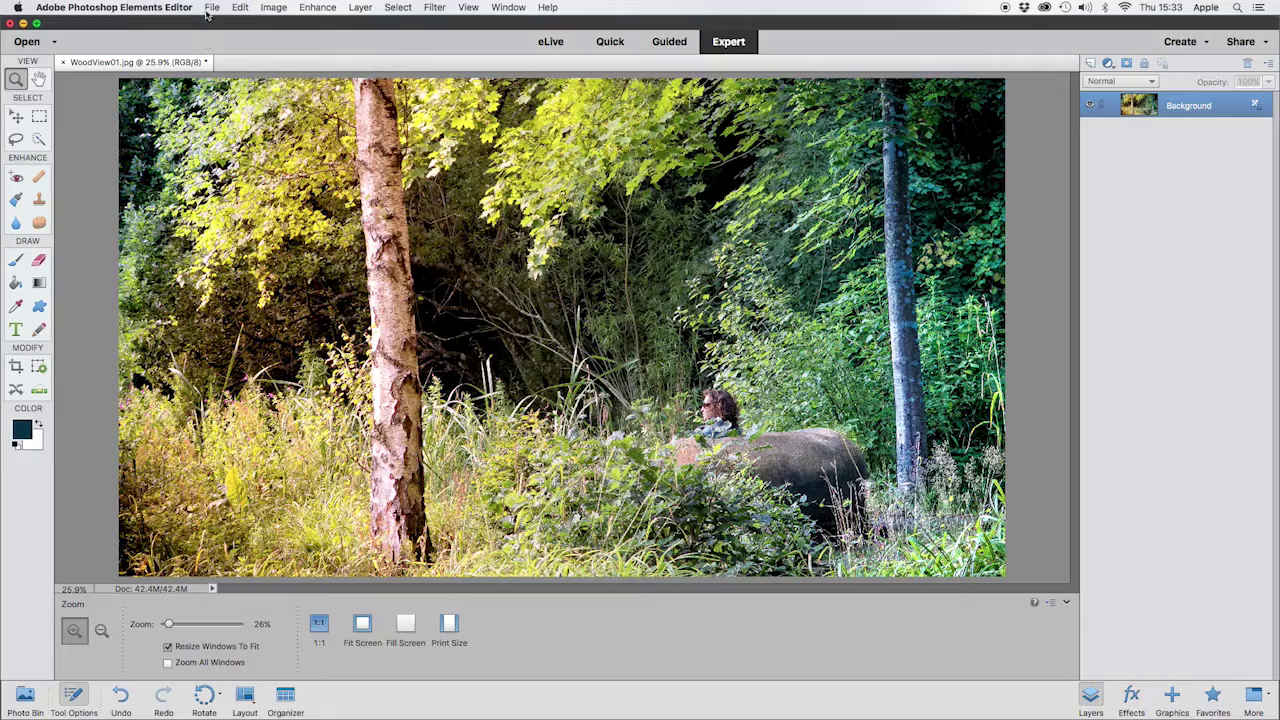
left_click(212, 8)
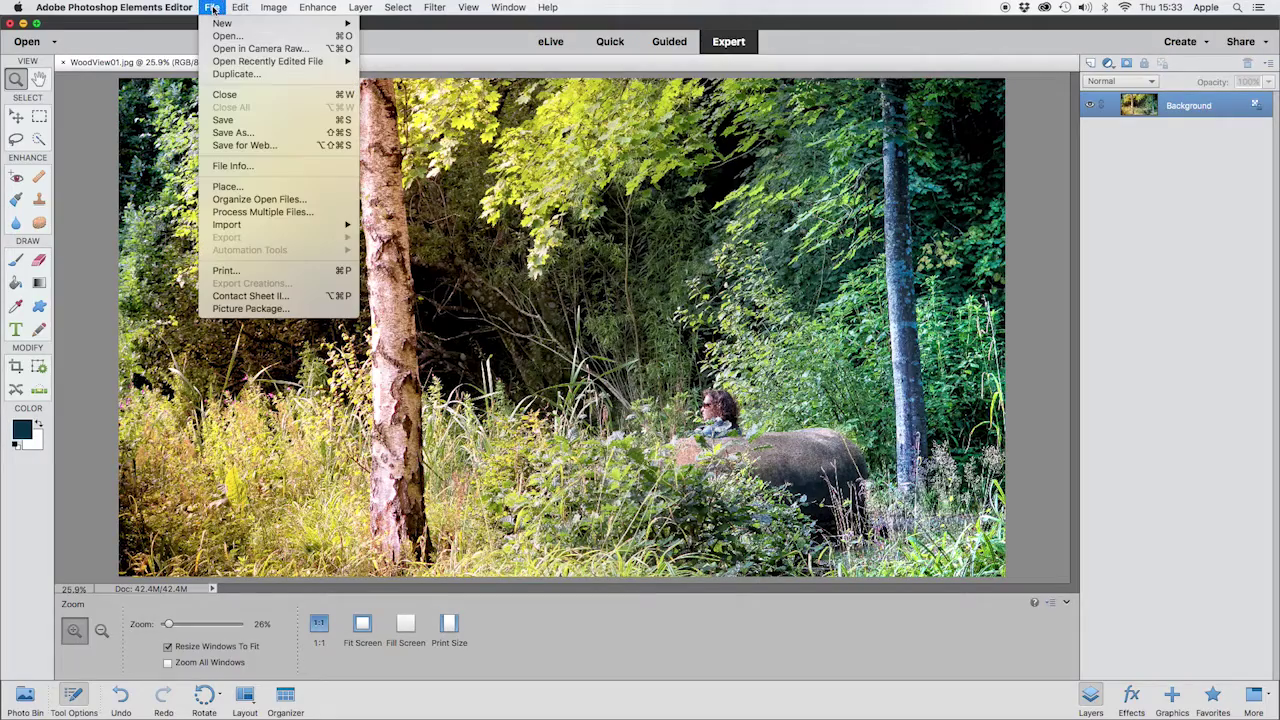
left_click(234, 132)
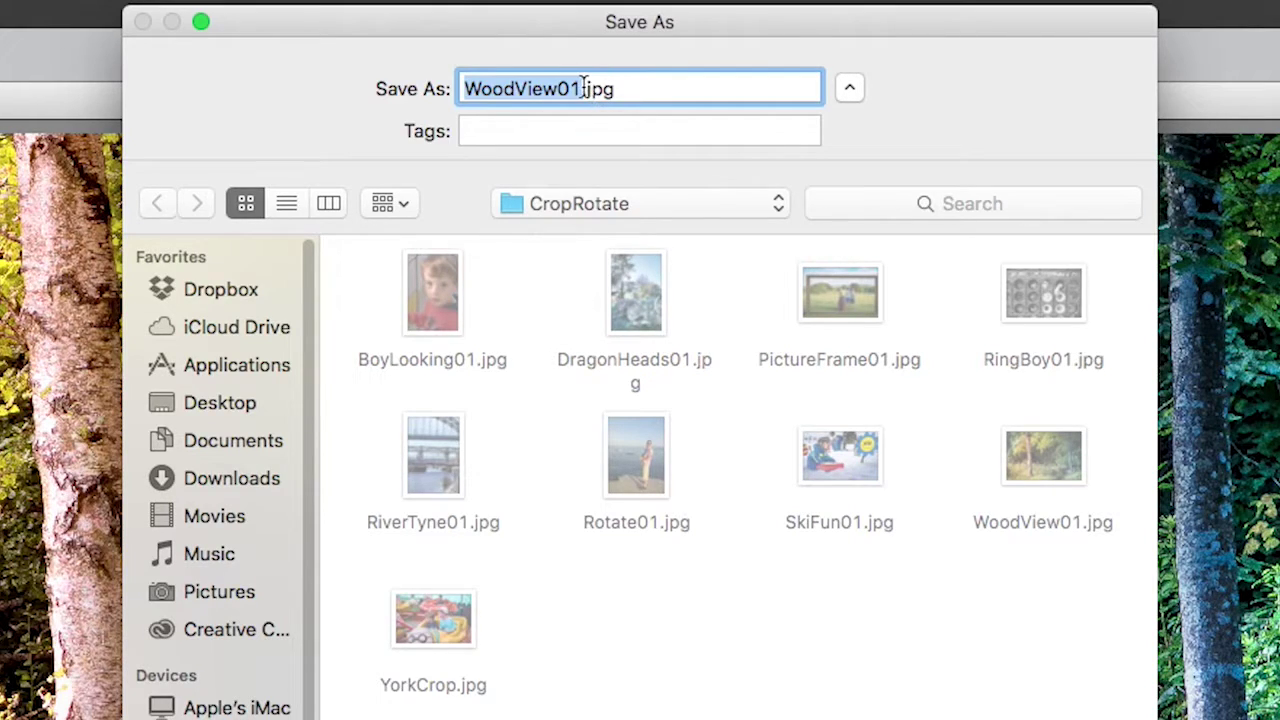
Rename the file to WoodView01edited.jpg and save it as a JPEG.
left_click(583, 89)
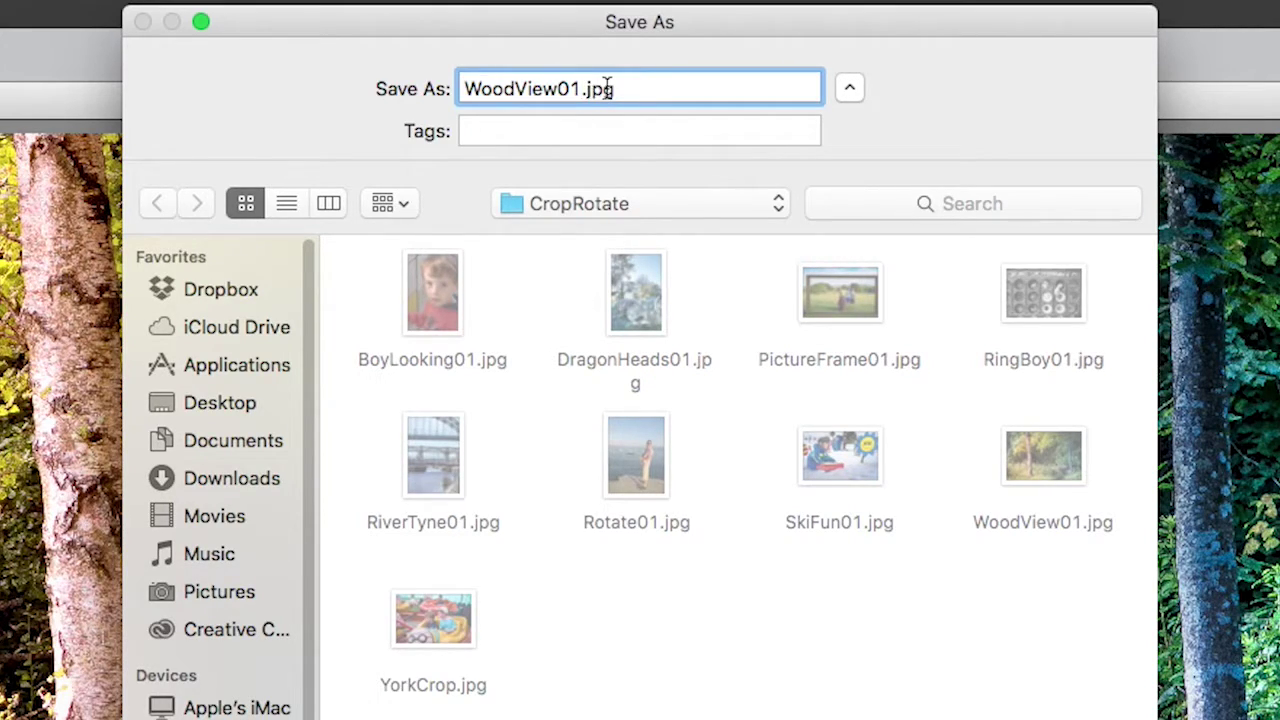
type("edited")
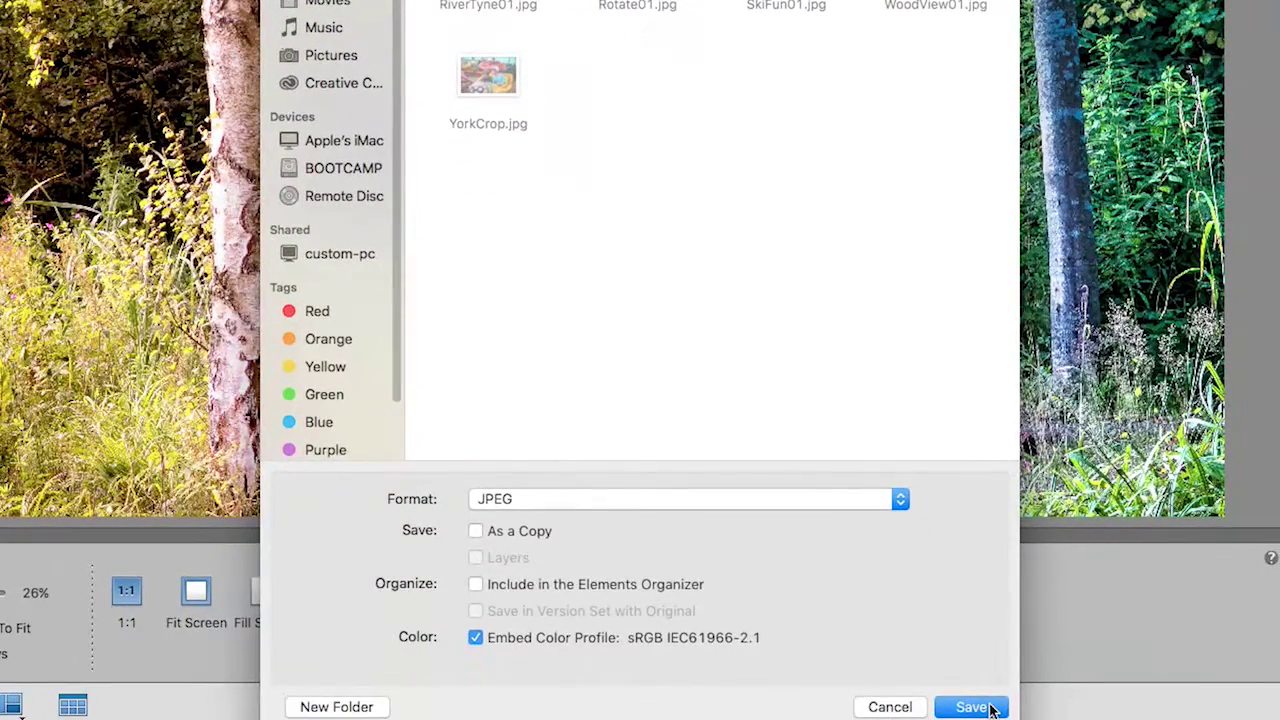
left_click(990, 708)
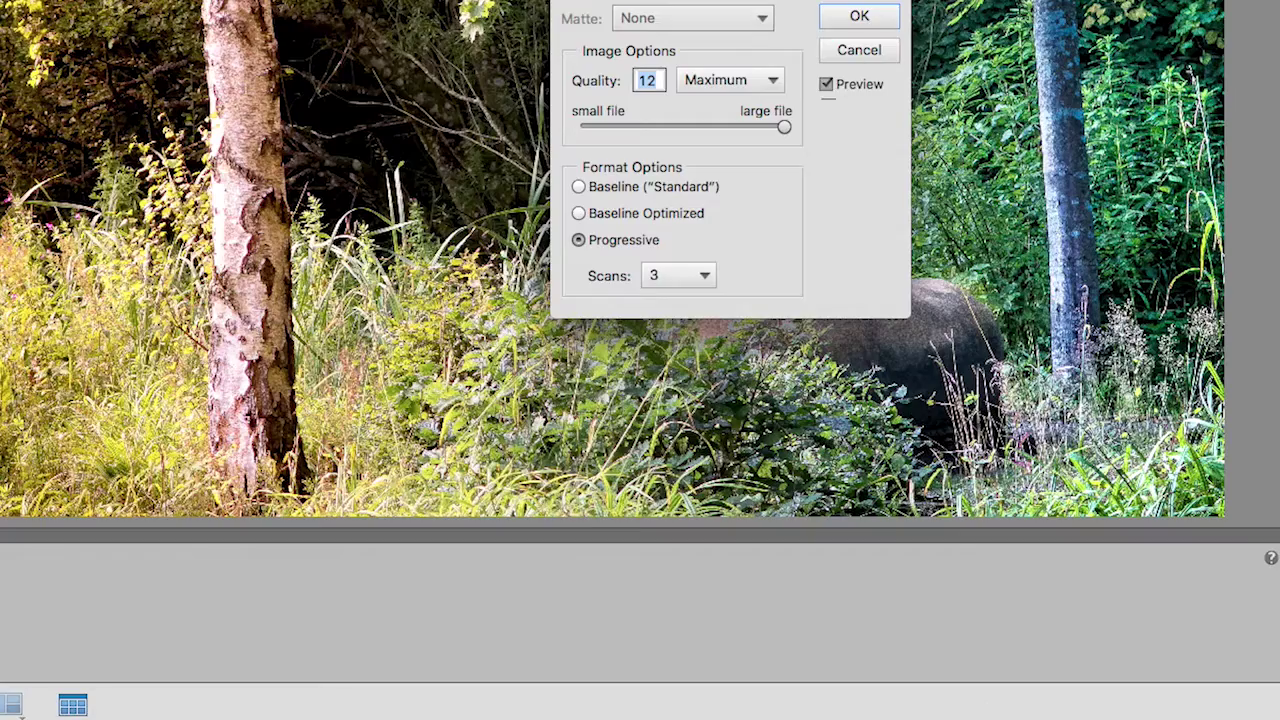